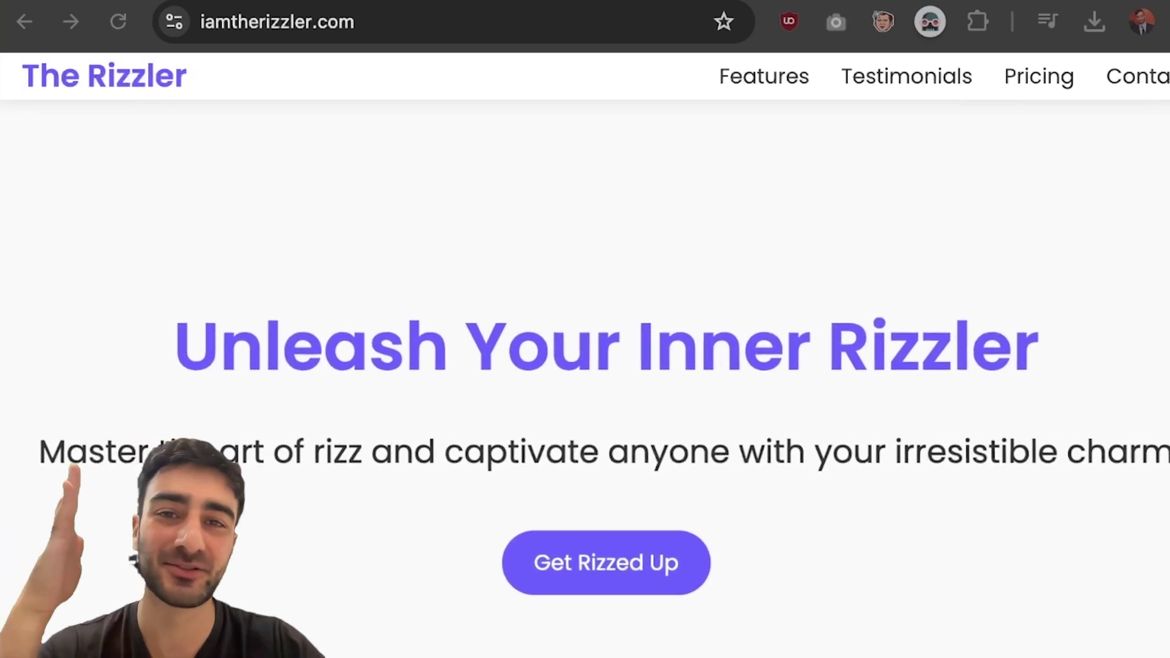
{"action": "scroll", "coordinate": [247, 223], "scroll_direction": "down", "scroll_amount": 1}
{"action": "scroll", "coordinate": [305, 173], "scroll_direction": "down", "scroll_amount": 3}
{"action": "scroll", "coordinate": [360, 56], "scroll_direction": "down", "scroll_amount": 5}
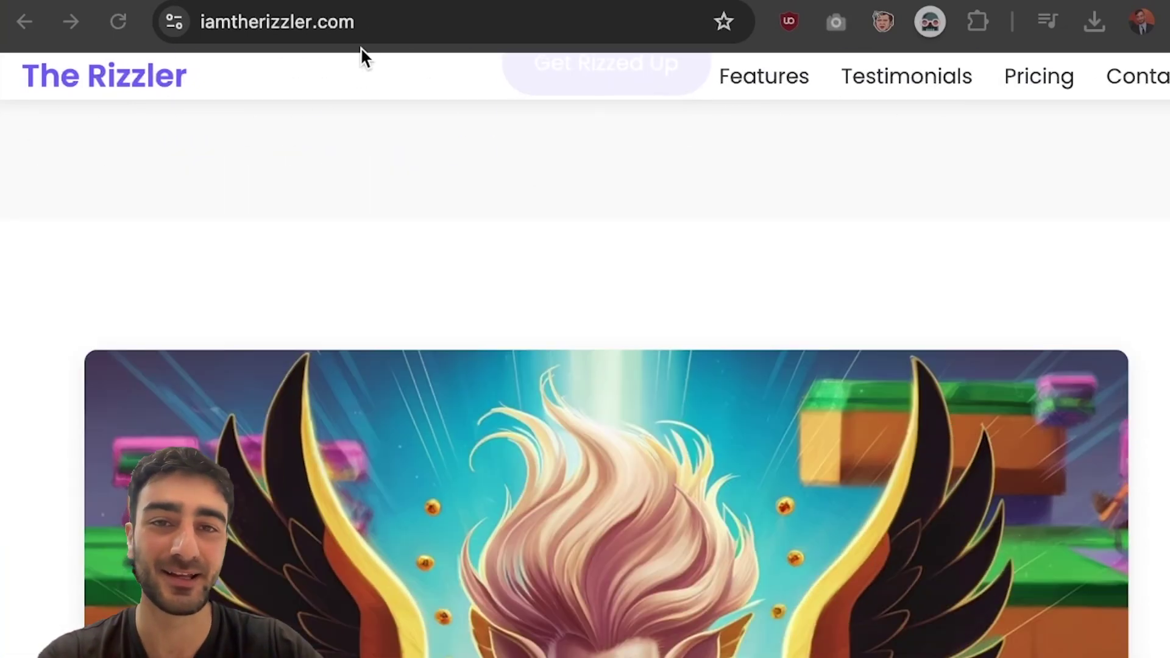
Review the live Rizzler landing page at iamtherizzler.com, then open websim.ai
{"action": "left_click", "coordinate": [141, 14]}
{"action": "scroll", "coordinate": [308, 138], "scroll_direction": "down", "scroll_amount": 2}
{"action": "scroll", "coordinate": [336, 138], "scroll_direction": "down", "scroll_amount": 3}
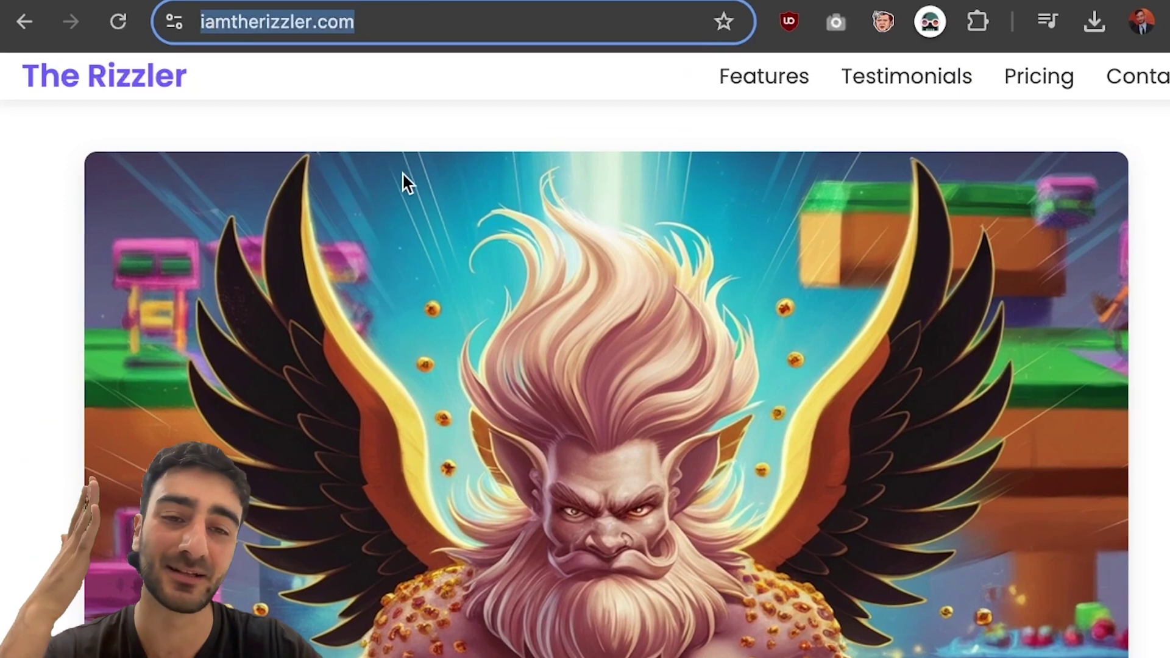
{"action": "scroll", "coordinate": [412, 186], "scroll_direction": "down", "scroll_amount": 3}
{"action": "left_click", "coordinate": [1167, 373]}
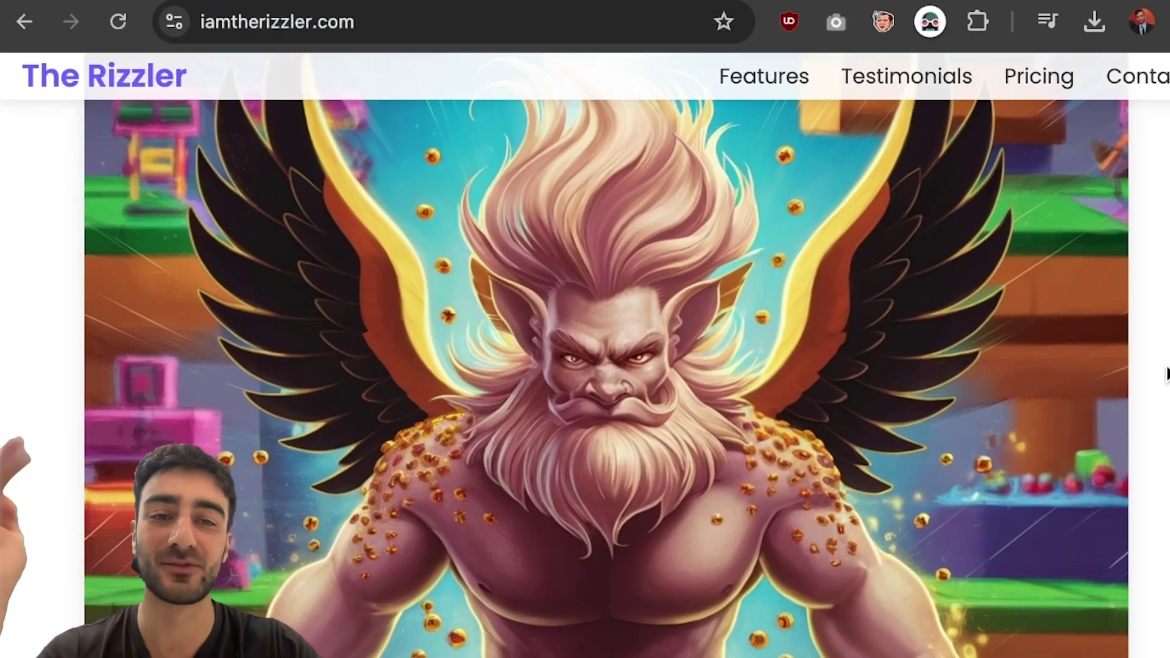
{"action": "left_click", "coordinate": [549, 19]}
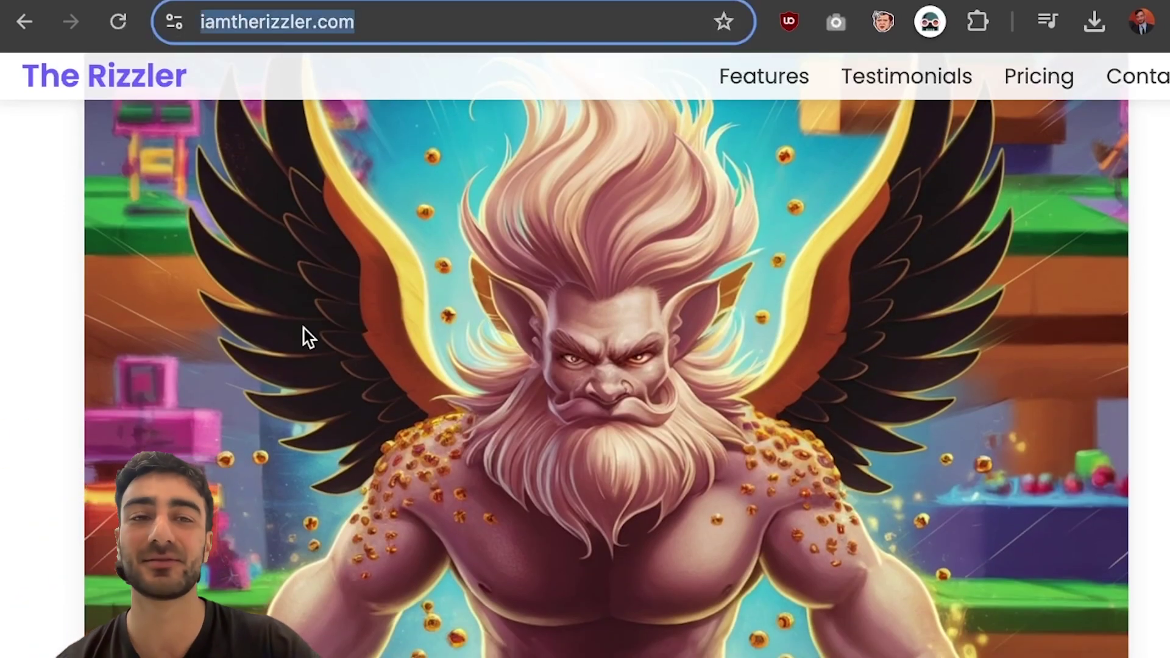
{"action": "scroll", "coordinate": [304, 335], "scroll_direction": "down", "scroll_amount": 5}
{"action": "scroll", "coordinate": [306, 340], "scroll_direction": "down", "scroll_amount": 5}
{"action": "scroll", "coordinate": [394, 329], "scroll_direction": "up", "scroll_amount": 10}
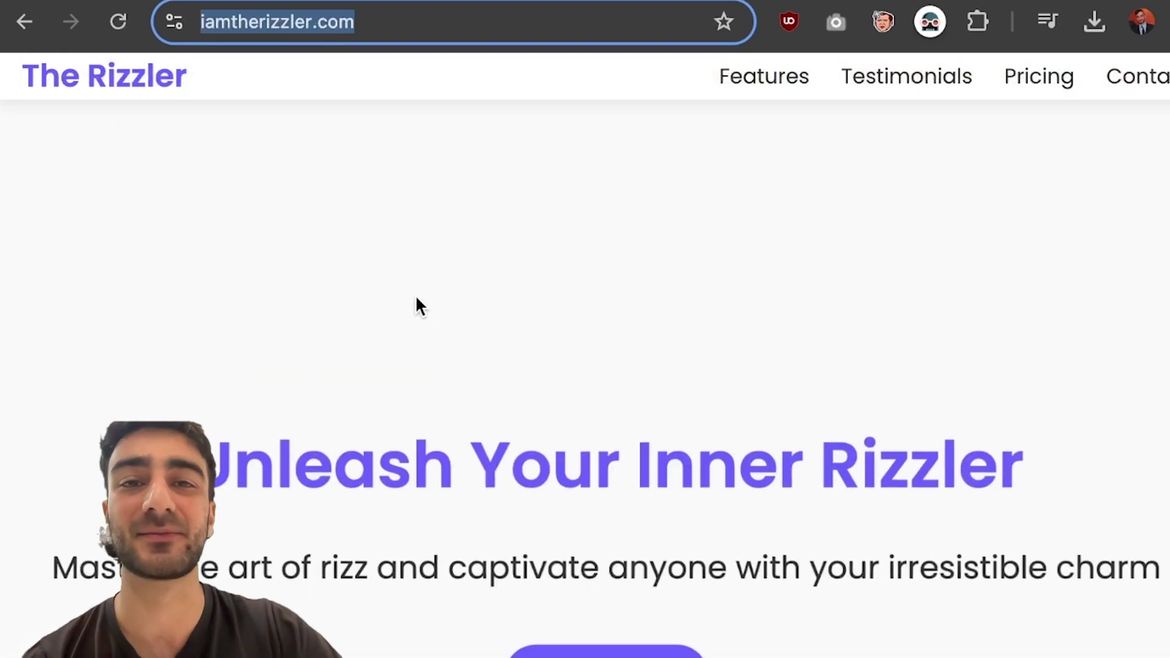
{"action": "left_click", "coordinate": [437, 301]}
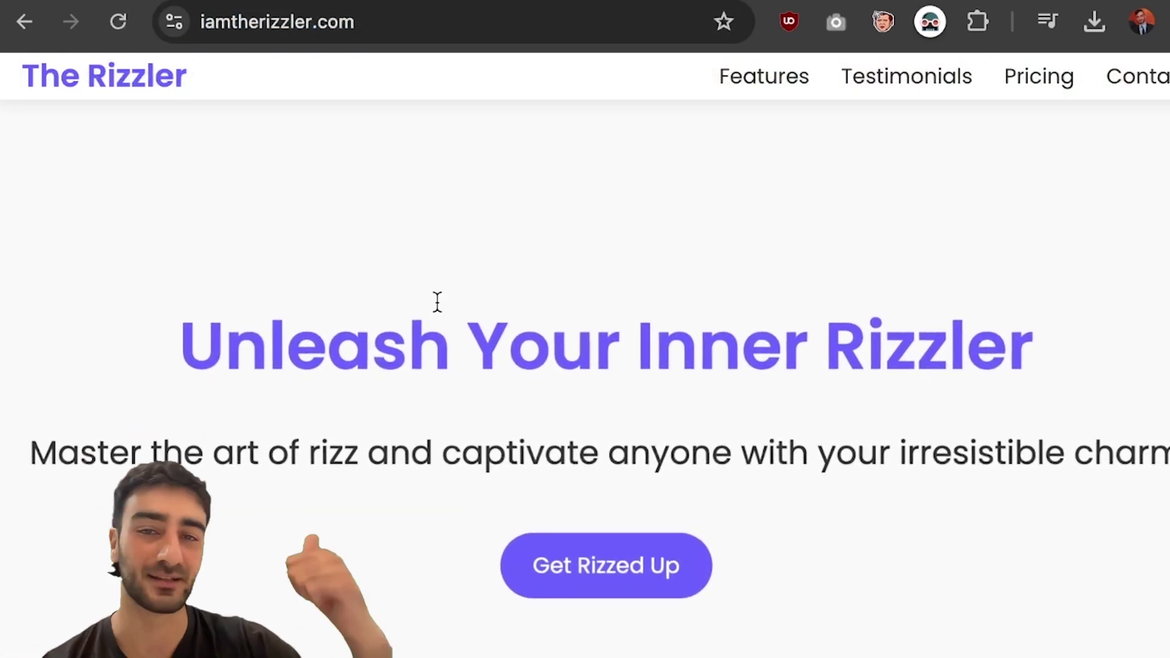
Ask WebSim for a modern SaaS-style site about The Rizzler and his rizzing ability
{"action": "left_click", "coordinate": [608, 25]}
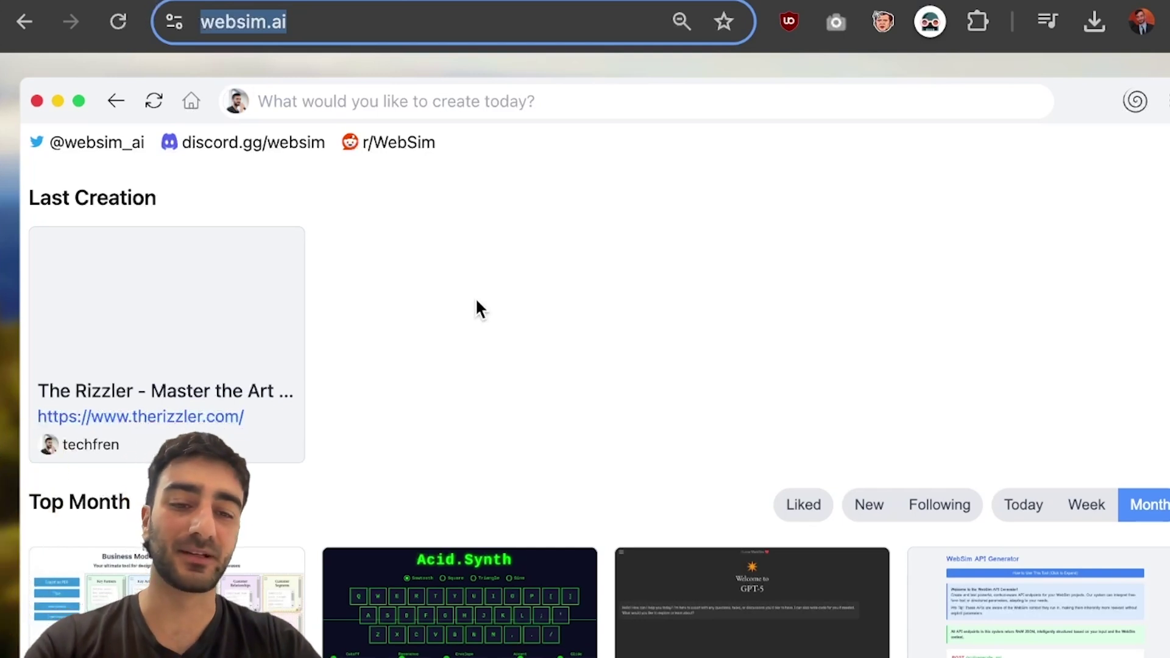
{"action": "left_click", "coordinate": [476, 300]}
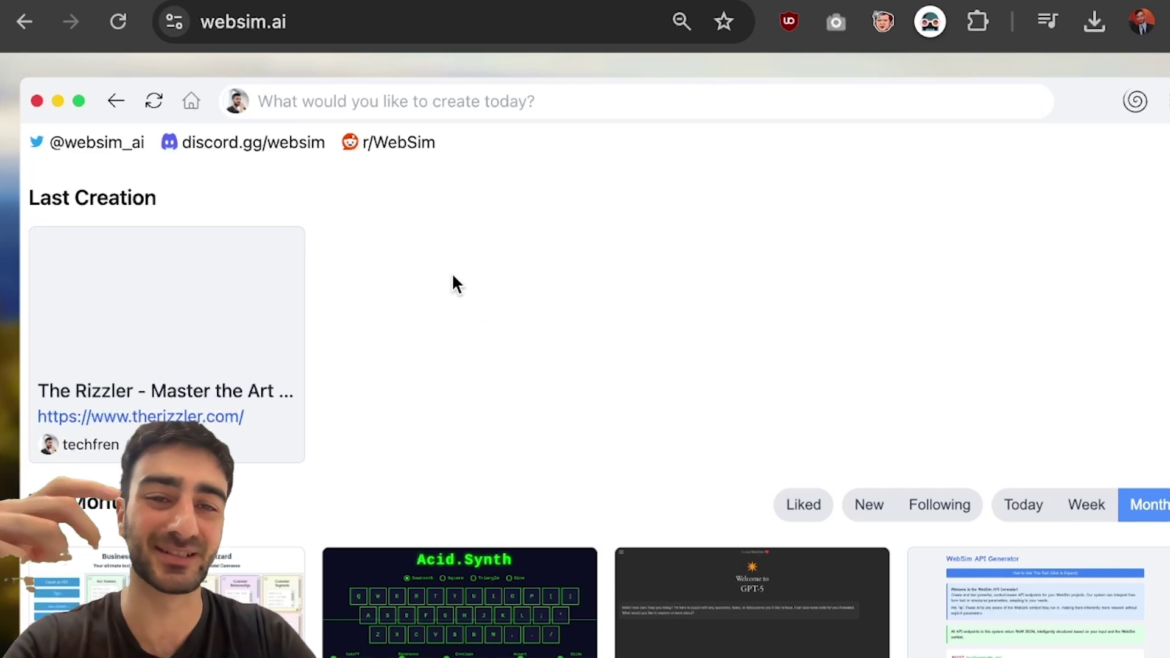
{"action": "left_click", "coordinate": [483, 103]}
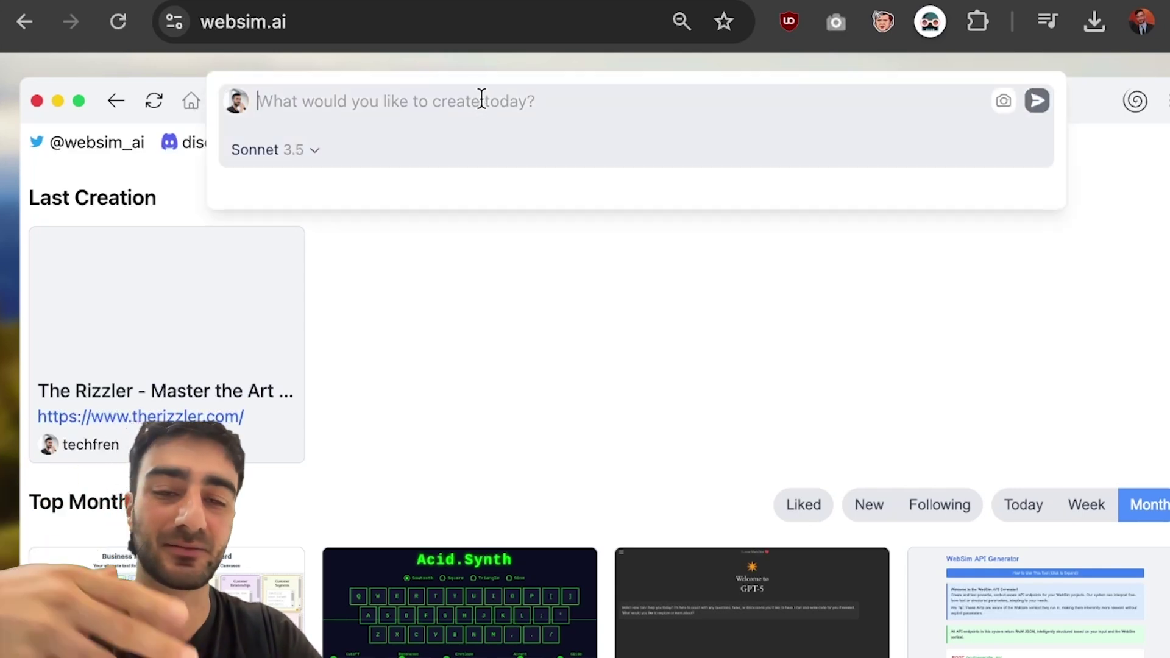
{"action": "type", "text": "a website about the mythical character \"The Rizzler\" who has immense aura and ability to "}
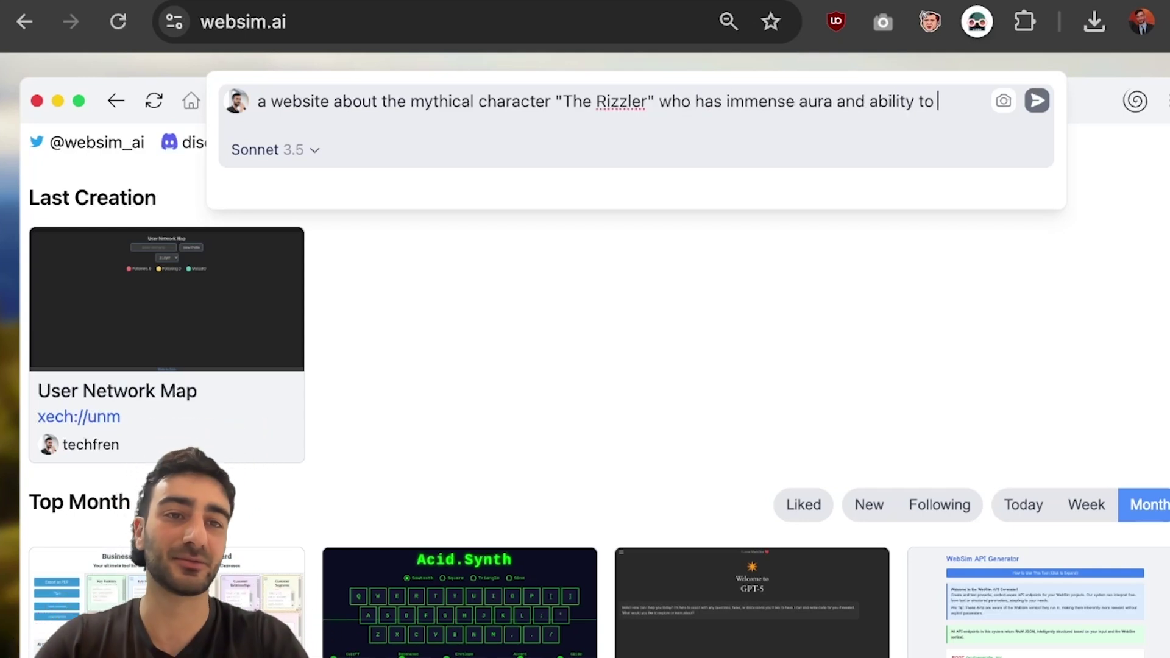
{"action": "type", "text": "\"rizz\" people."}
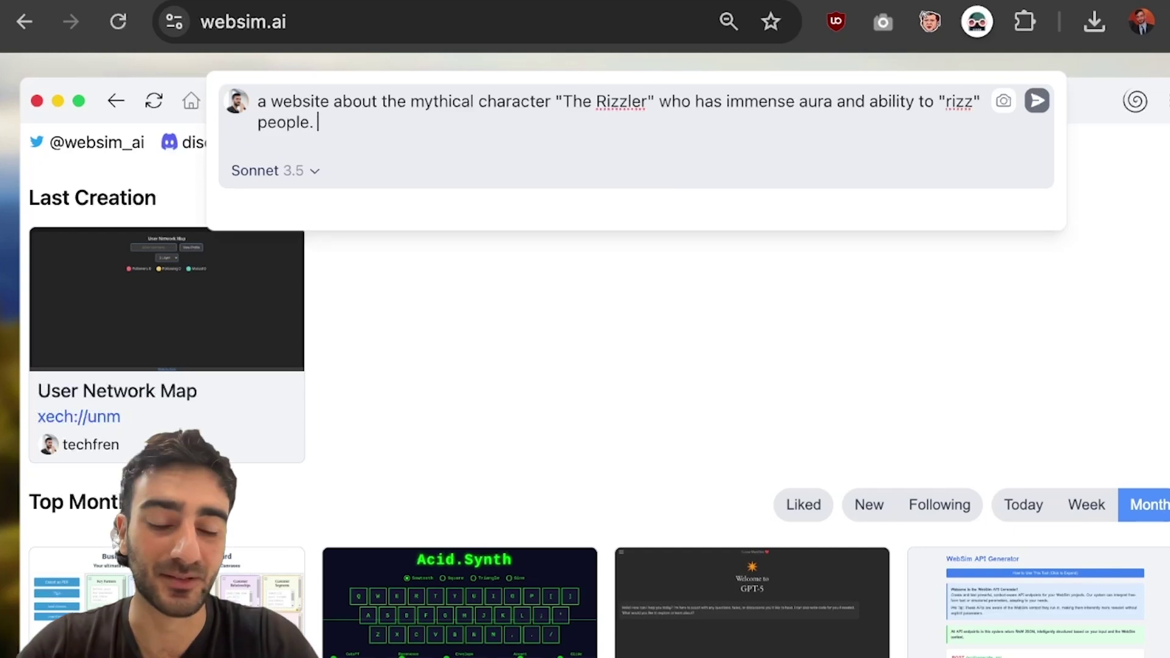
{"action": "type", "text": " the style is of a childrens video game"}
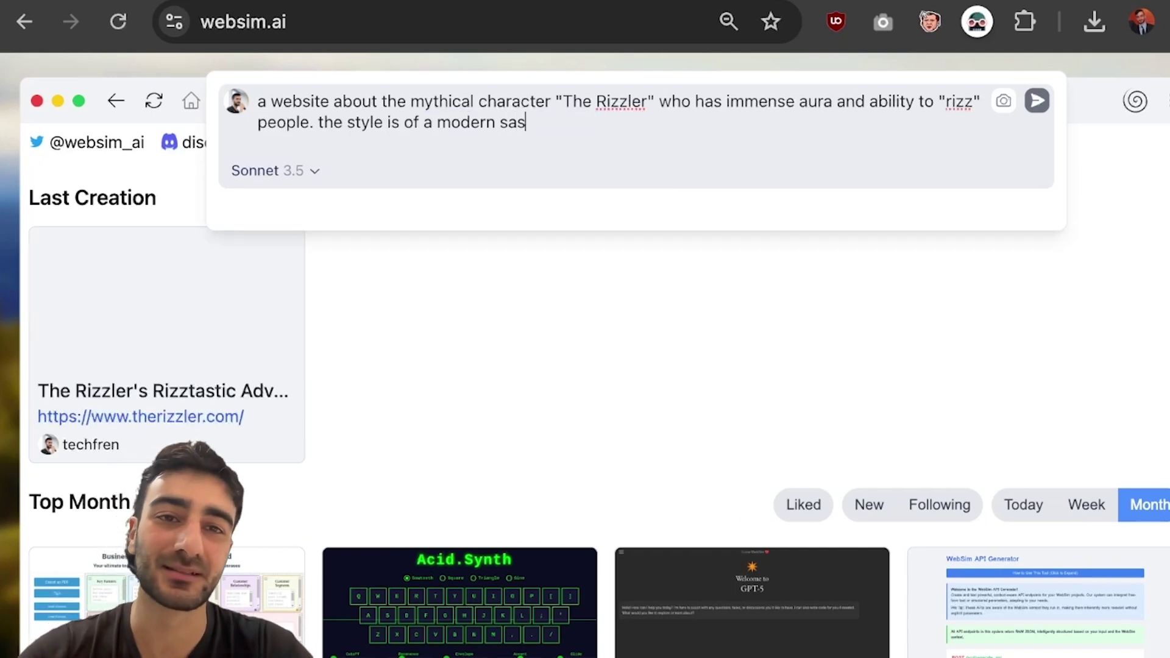
{"action": "key", "text": "Return"}
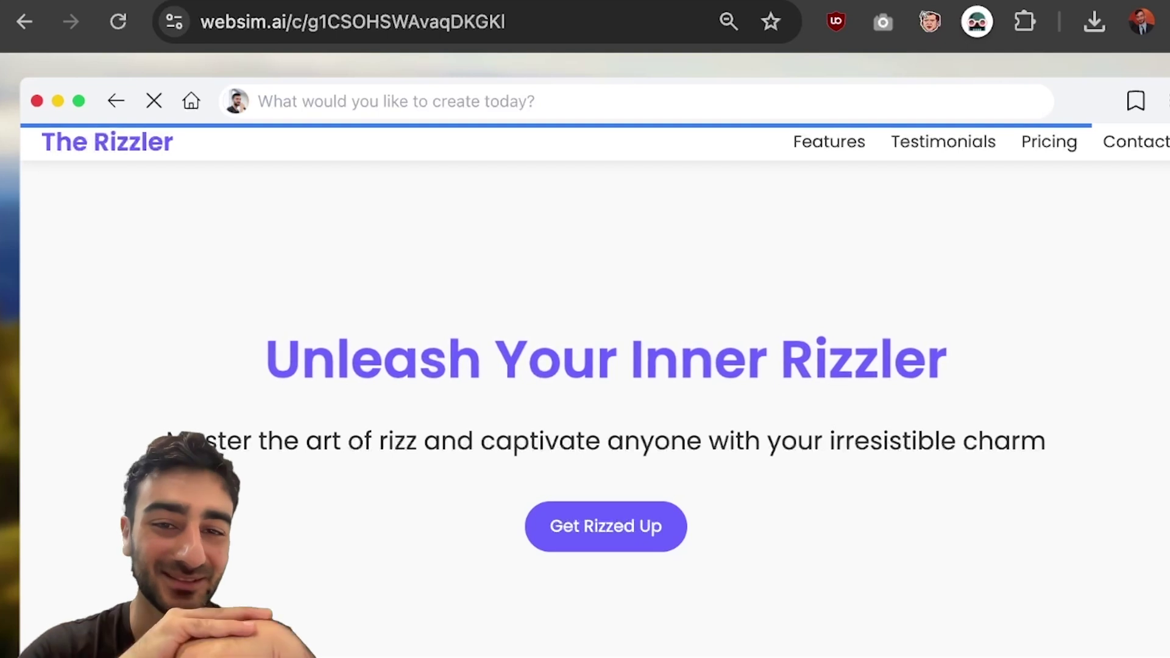
{"action": "scroll", "coordinate": [365, 424], "scroll_direction": "down", "scroll_amount": 5}
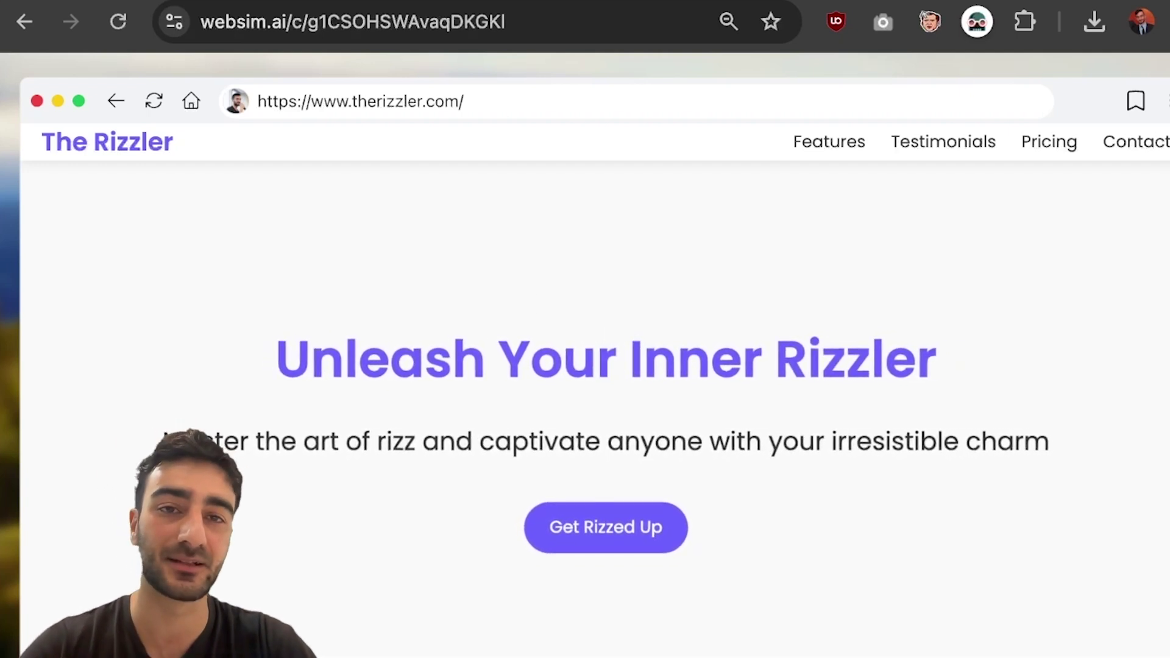
Load imgur.com from the address bar suggestion after reviewing the generated page
{"action": "key", "text": "Down"}
{"action": "key", "text": "Down"}
{"action": "key", "text": "Down"}
{"action": "key", "text": "Return"}
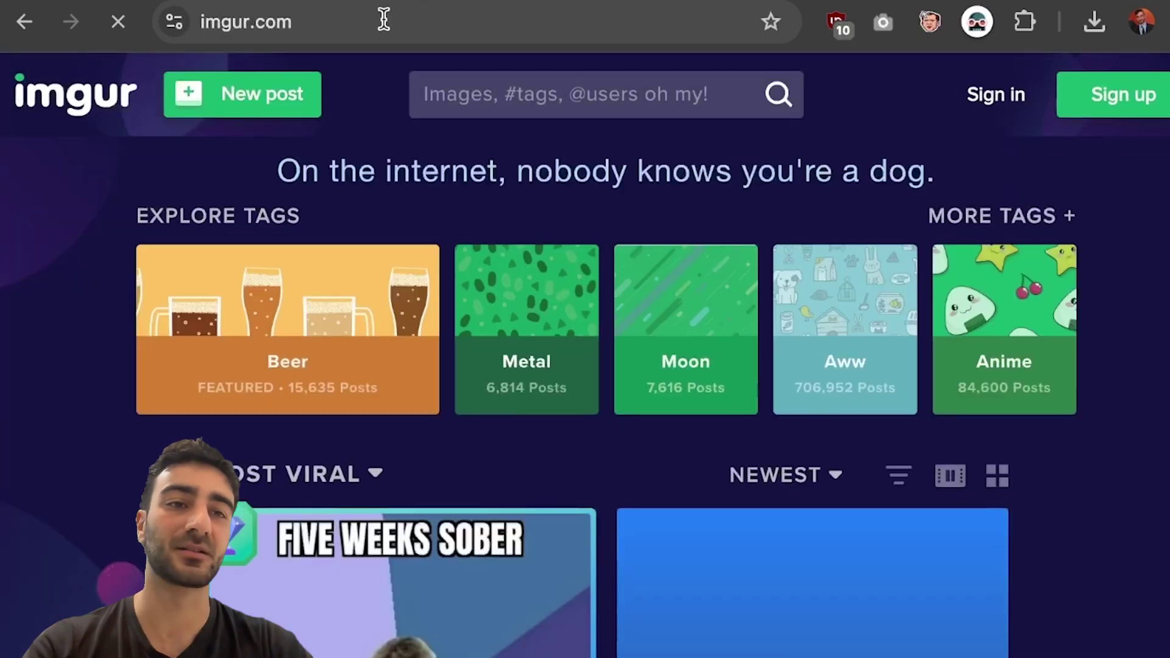
Upload rizzler.jpg to Imgur and open its direct image address in a new tab
{"action": "left_click", "coordinate": [263, 94]}
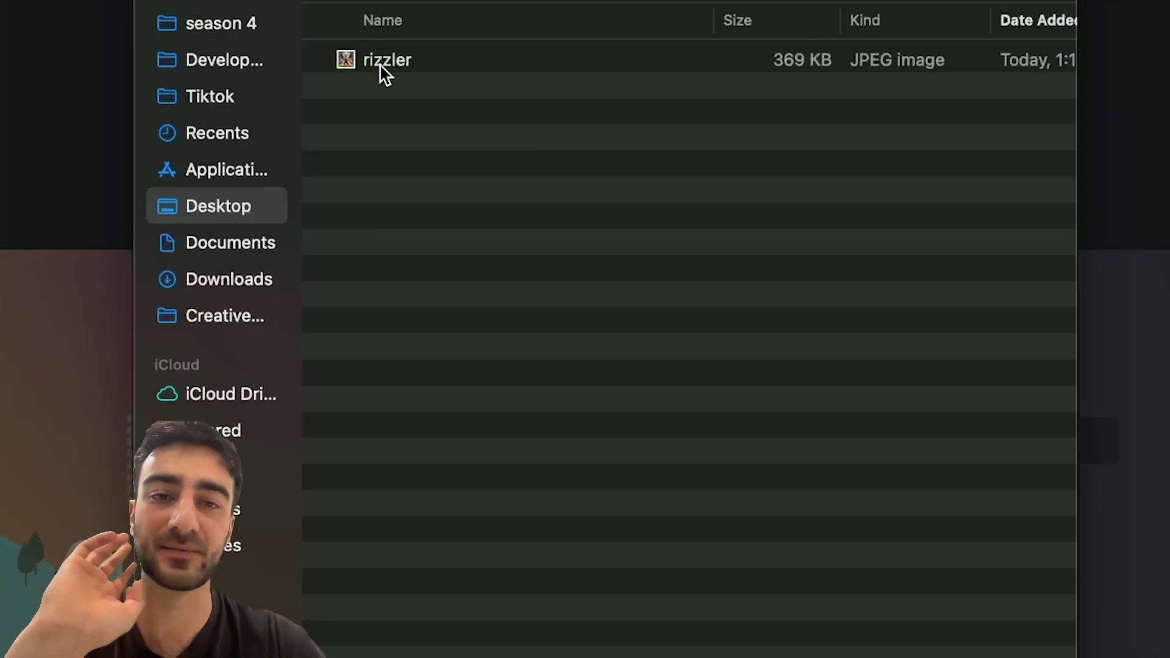
{"action": "double_click", "coordinate": [381, 66]}
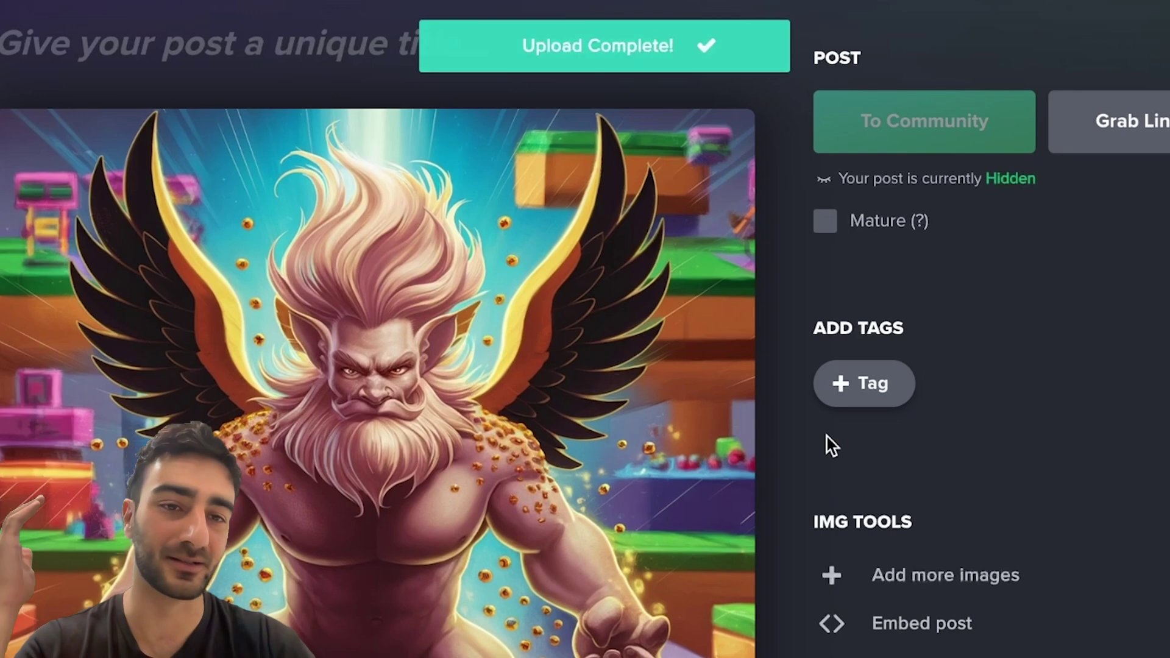
{"action": "scroll", "coordinate": [739, 438], "scroll_direction": "down", "scroll_amount": 1}
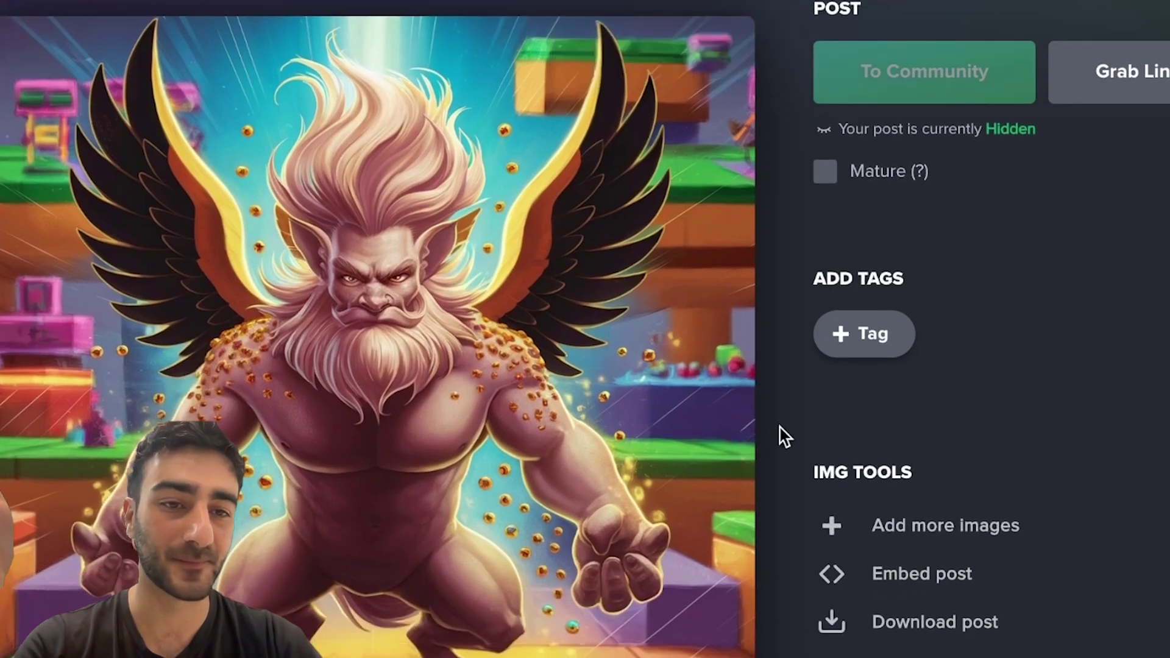
{"action": "right_click", "coordinate": [224, 177]}
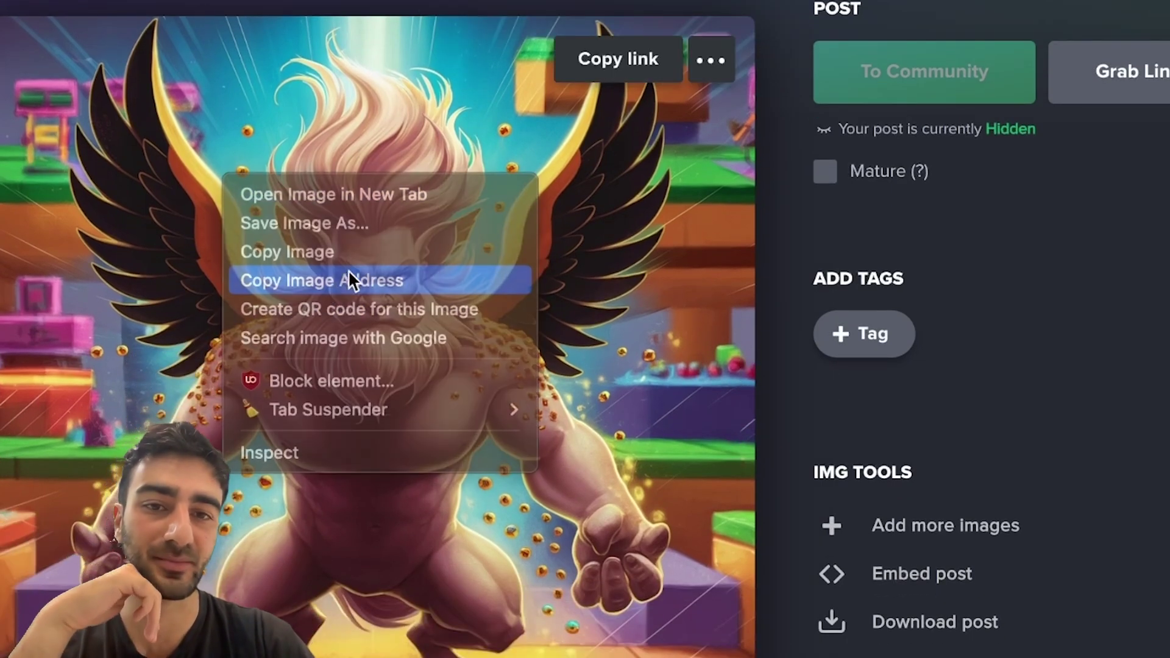
{"action": "left_click", "coordinate": [348, 280]}
{"action": "key", "text": "super+t"}
{"action": "type", "text": "https://i.imgur.com/CrNOXQJ.jpeg"}
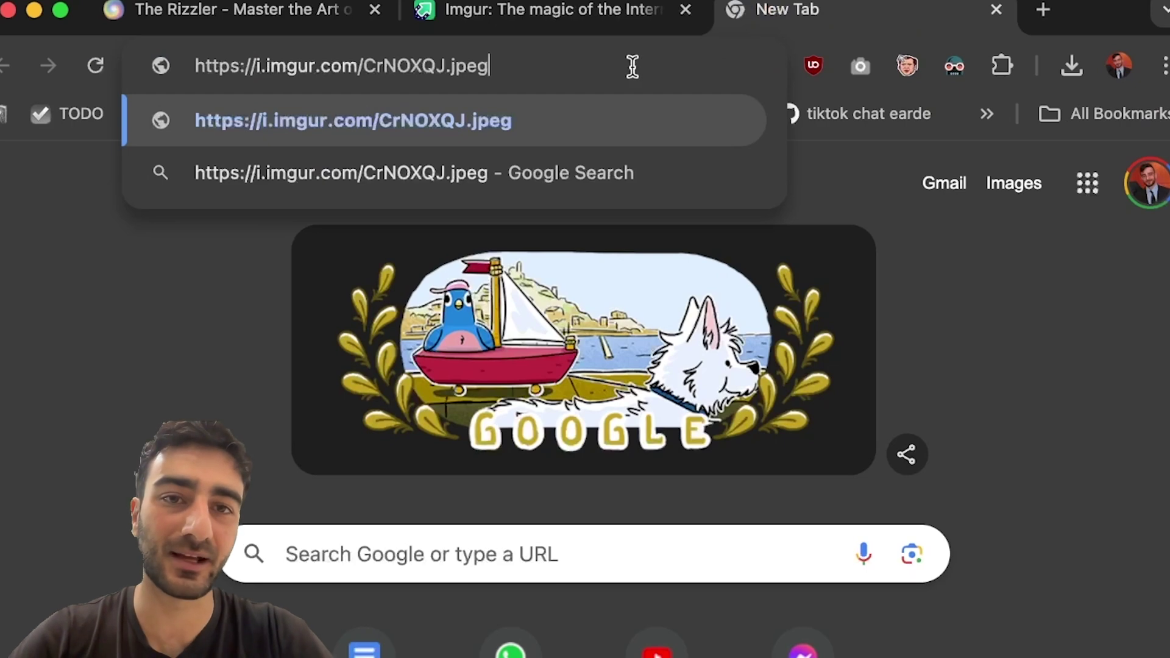
{"action": "left_click", "coordinate": [188, 150]}
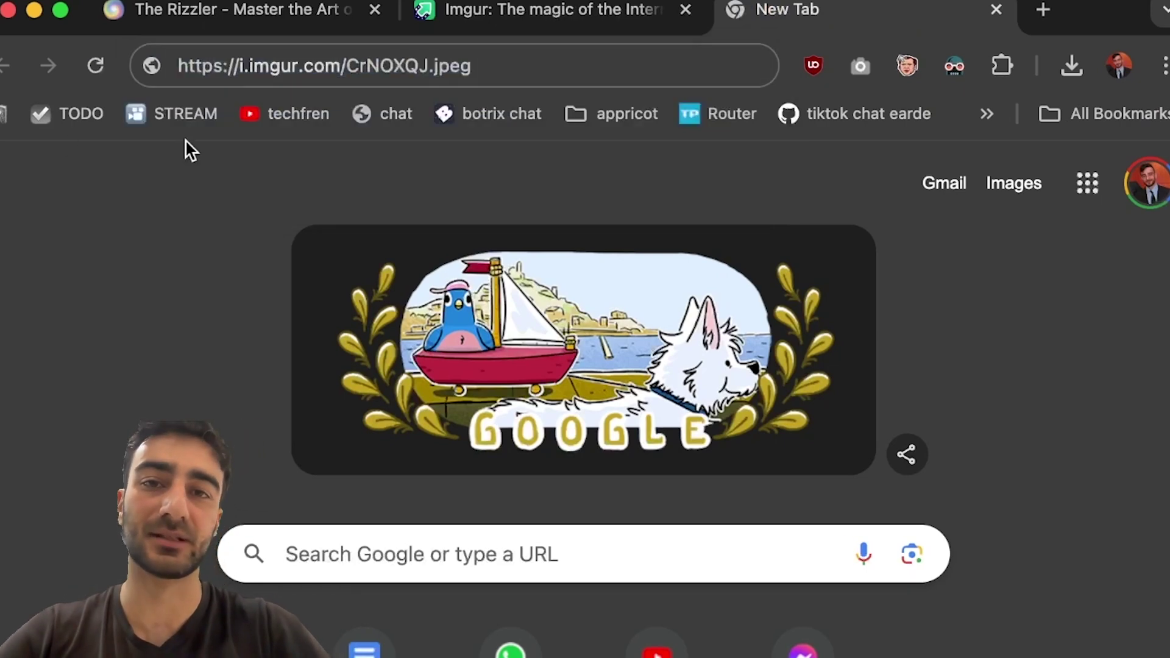
Ask WebSim to place the Imgur image horizontally above the 'Why Choose The Rizzler' heading
{"action": "left_click", "coordinate": [243, 11]}
{"action": "left_click", "coordinate": [589, 143]}
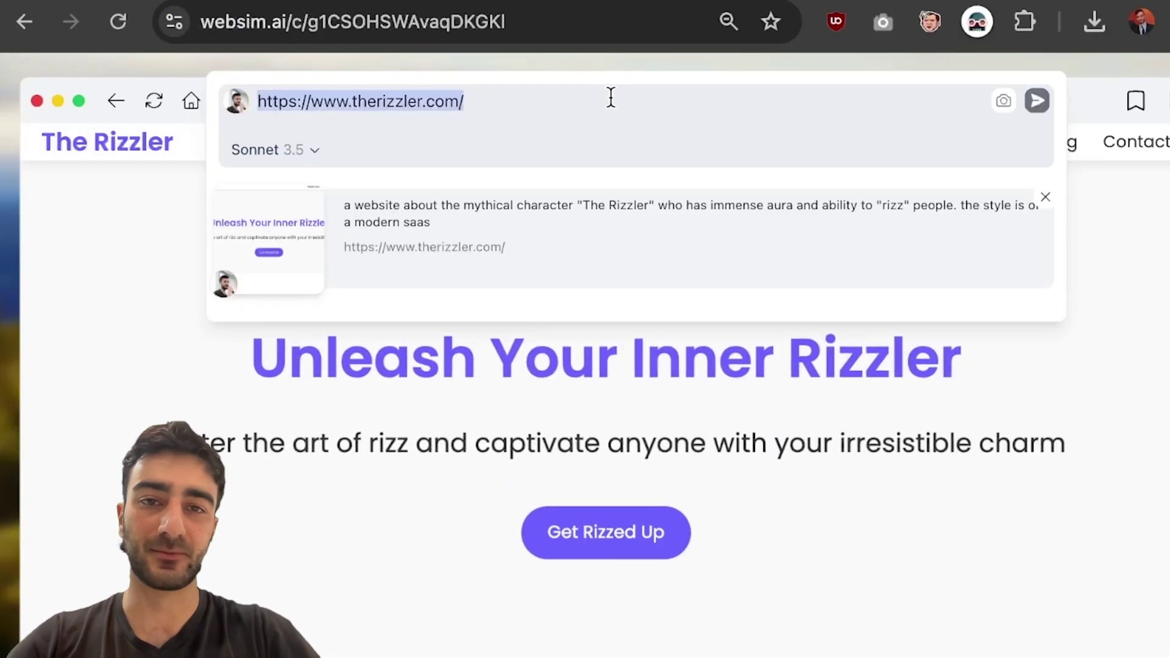
{"action": "type", "text": "add this"}
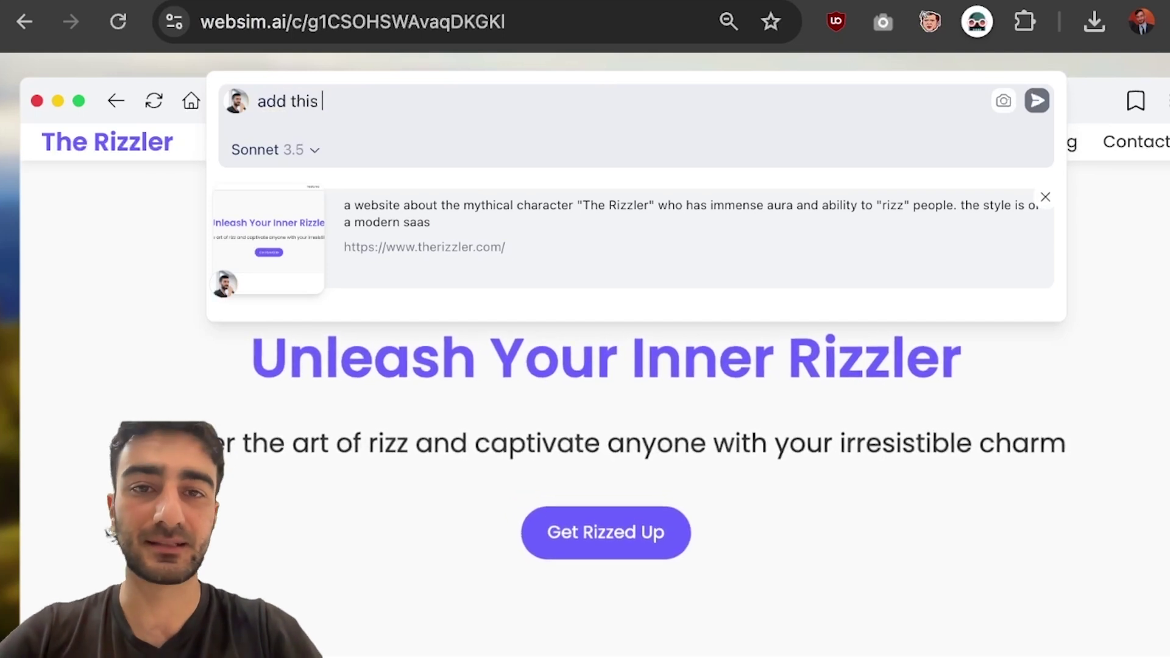
{"action": "type", "text": " image in above the hea"}
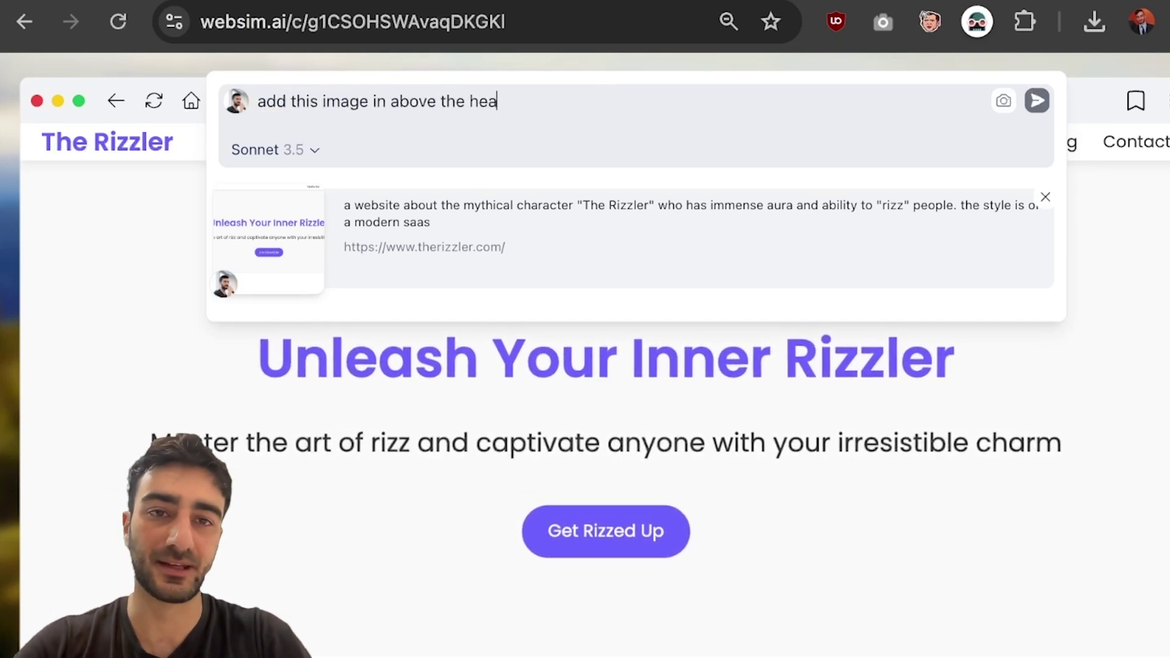
{"action": "type", "text": "ding \"why choose the rizzler\""}
{"action": "left_click", "coordinate": [372, 102]}
{"action": "type", "text": "("}
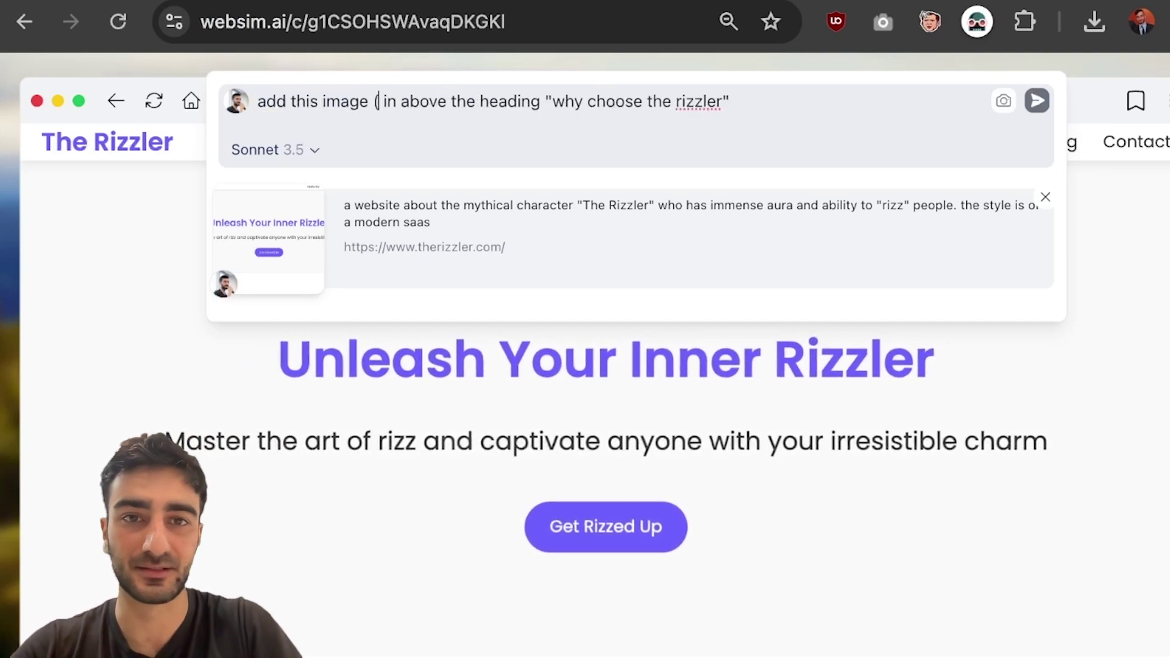
{"action": "type", "text": "https://i.imgur.com/CrNOXQJ.jpeg"}
{"action": "type", "text": ")"}
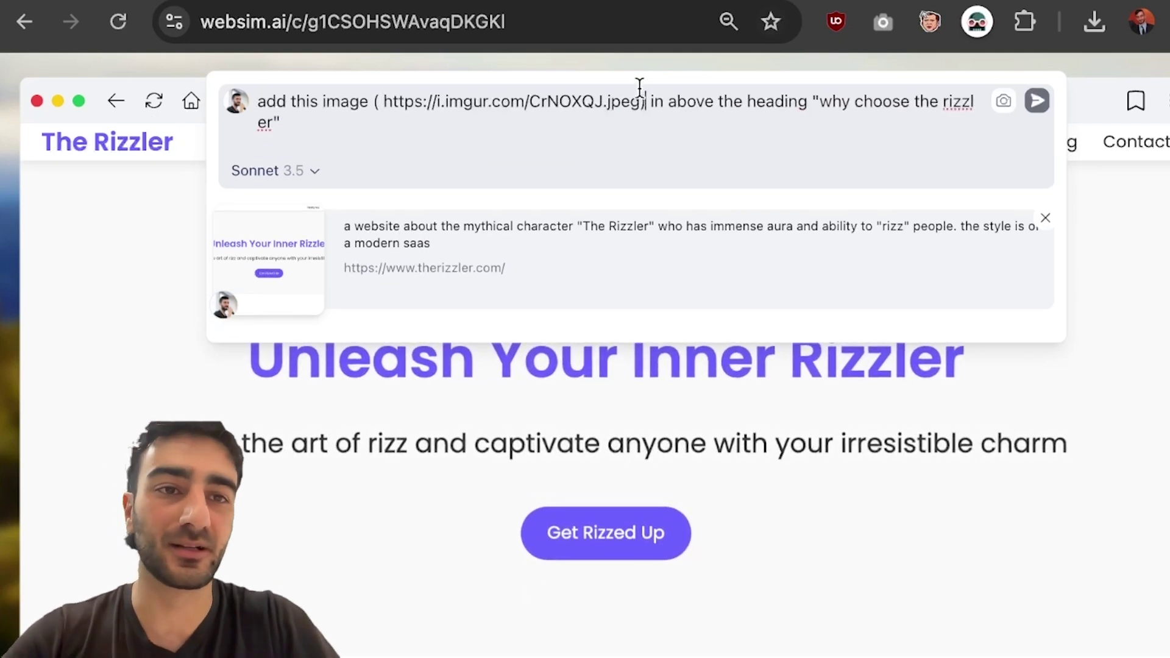
{"action": "left_click_drag", "start_coordinate": [811, 101], "coordinate": [736, 141]}
{"action": "key", "text": "ctrl+a"}
{"action": "left_click", "coordinate": [765, 126]}
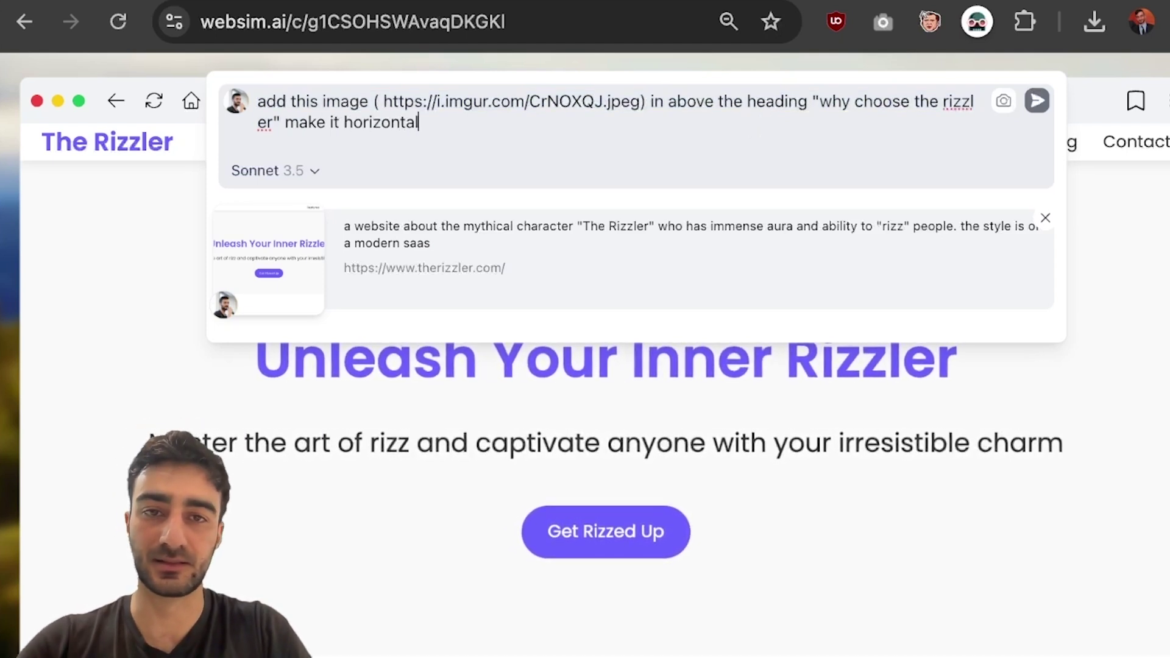
{"action": "key", "text": "Return"}
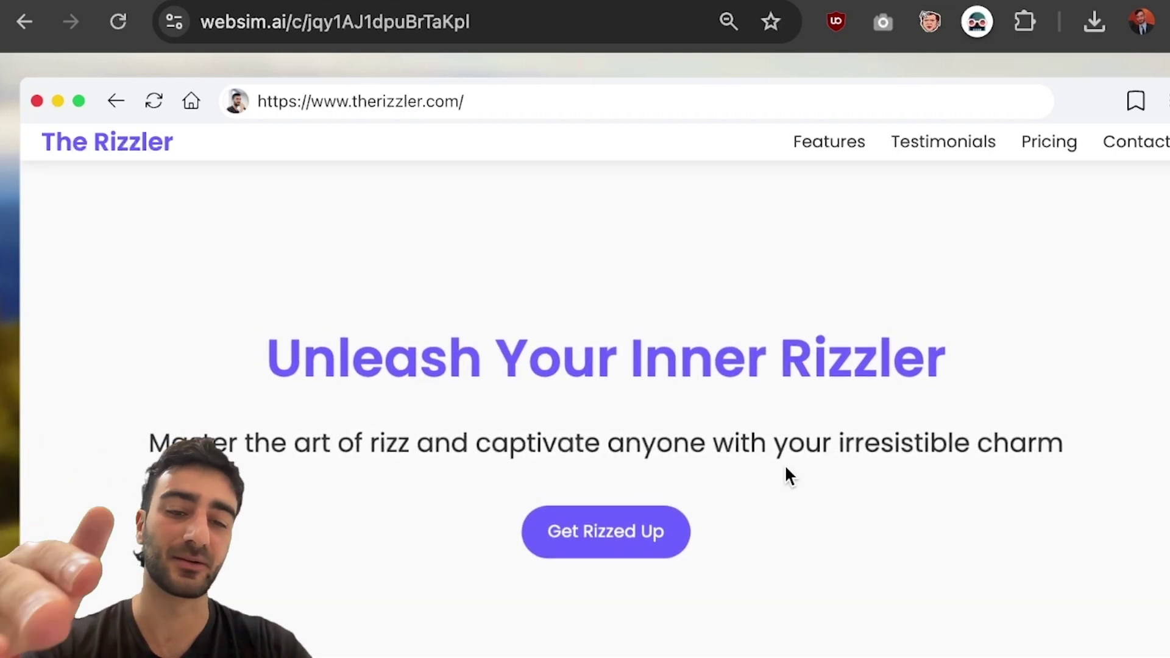
{"action": "scroll", "coordinate": [812, 452], "scroll_direction": "down", "scroll_amount": 3}
{"action": "scroll", "coordinate": [812, 452], "scroll_direction": "up", "scroll_amount": 3}
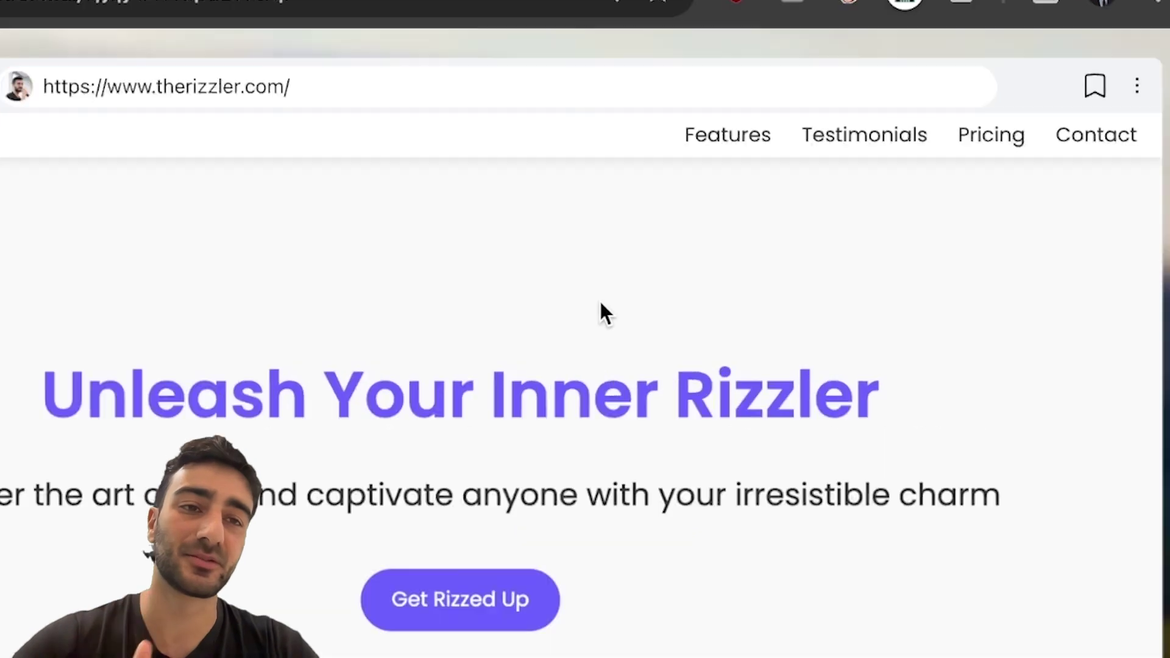
Download the Rizzler page, save it as rizzler.html, and open it locally in Chrome
{"action": "left_click", "coordinate": [1134, 91]}
{"action": "left_click", "coordinate": [1094, 199]}
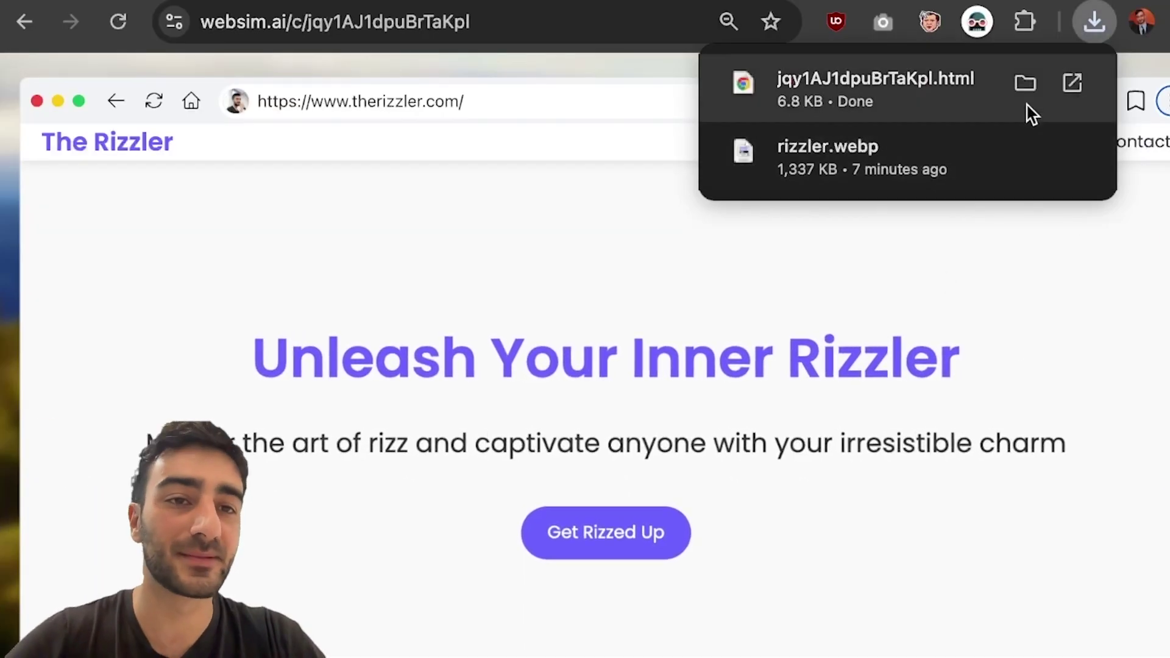
{"action": "left_click", "coordinate": [1027, 84]}
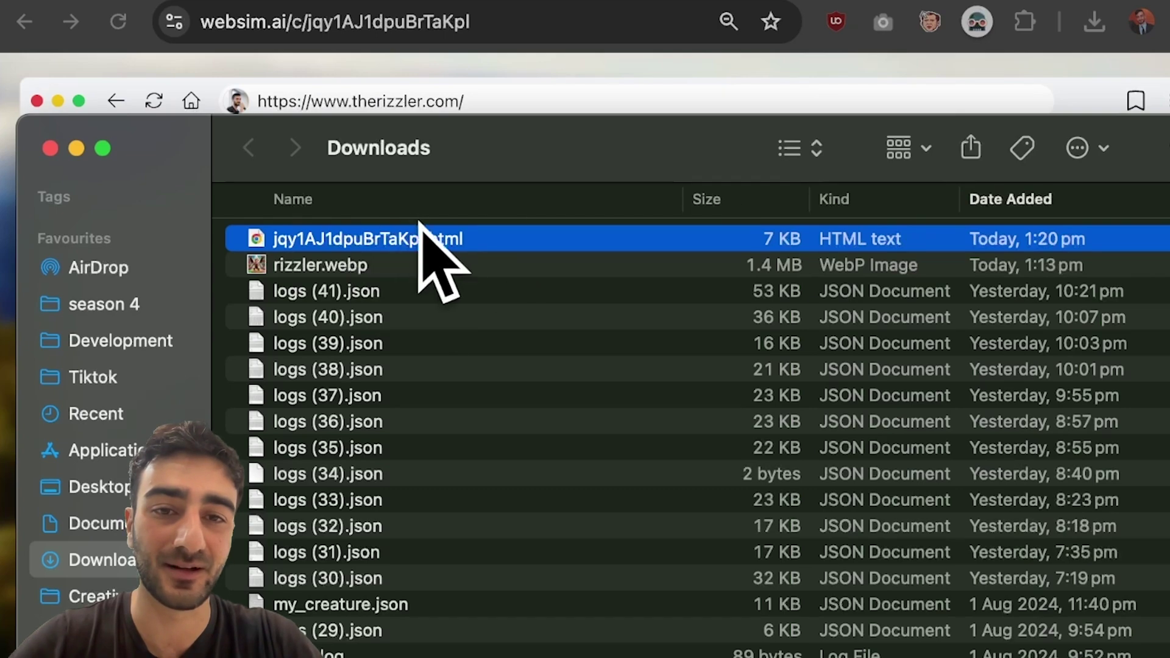
{"action": "double_click", "coordinate": [345, 240]}
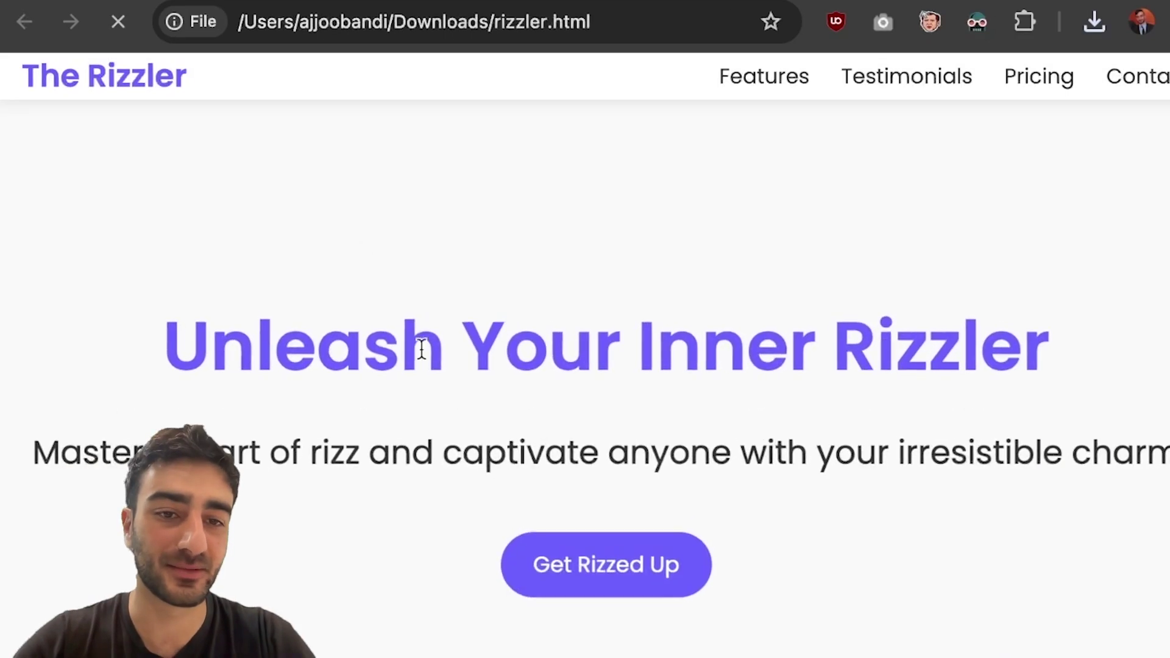
{"action": "scroll", "coordinate": [431, 405], "scroll_direction": "down", "scroll_amount": 10}
{"action": "left_click", "coordinate": [515, 19]}
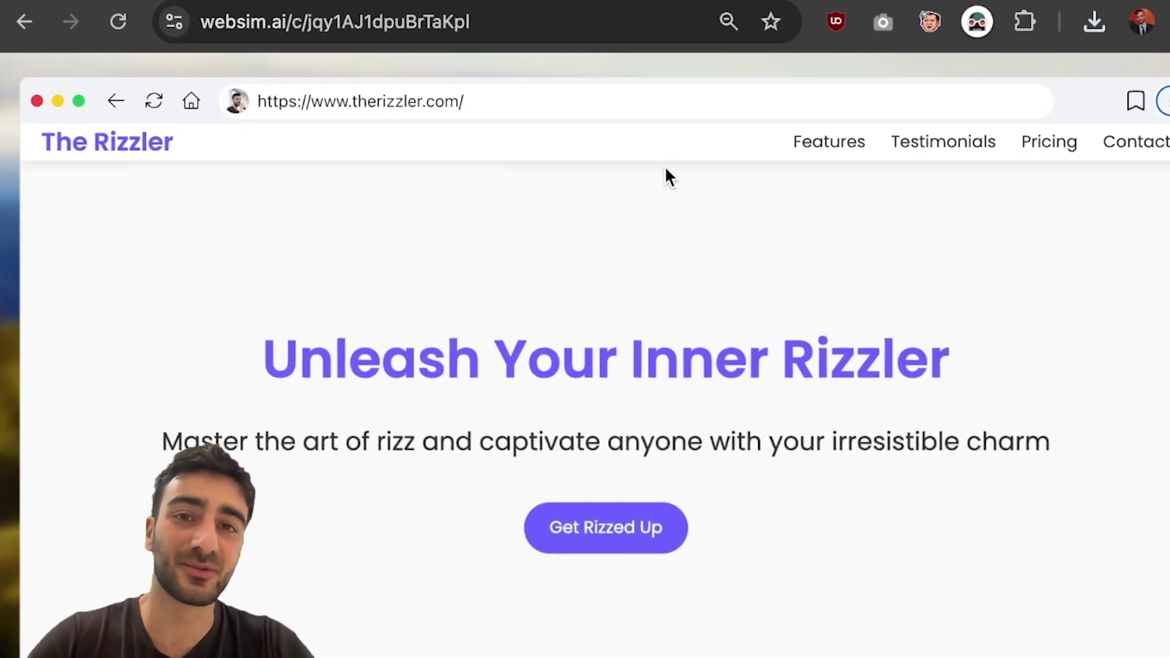
Open the Cloudflare dashboard's domain list, which includes iamtherizzler.com
{"action": "left_click", "coordinate": [500, 22]}
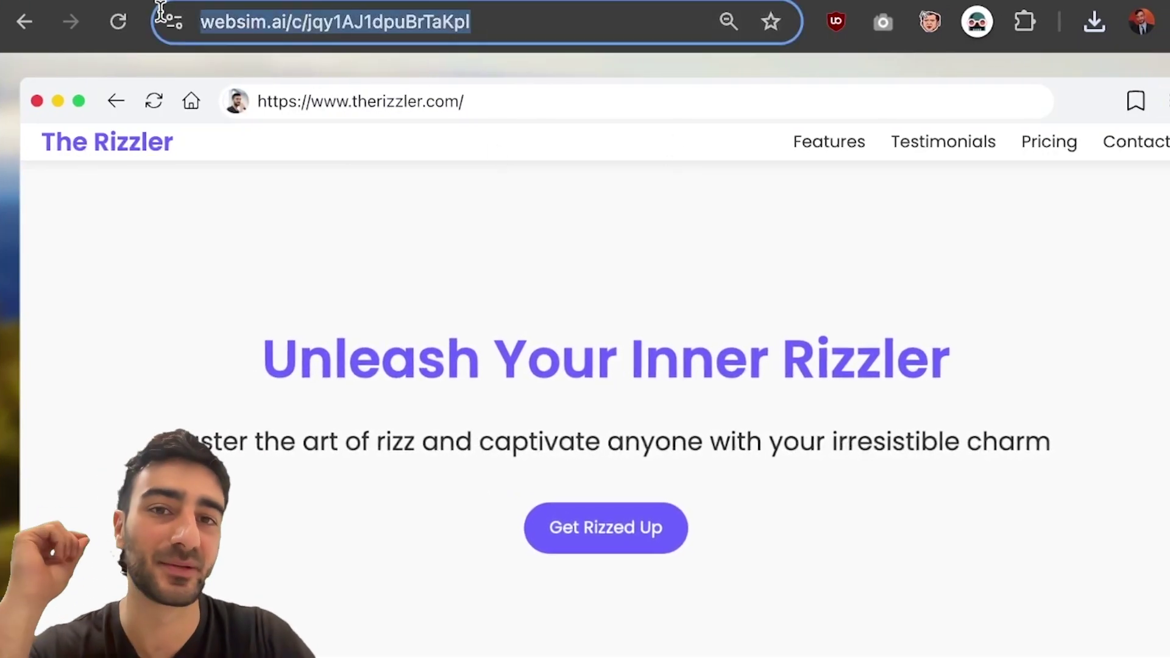
{"action": "mouse_move", "coordinate": [258, 100]}
{"action": "left_mouse_down"}
{"action": "mouse_move", "coordinate": [371, 91]}
{"action": "mouse_move", "coordinate": [535, 107]}
{"action": "left_mouse_up"}
{"action": "left_click", "coordinate": [910, 404]}
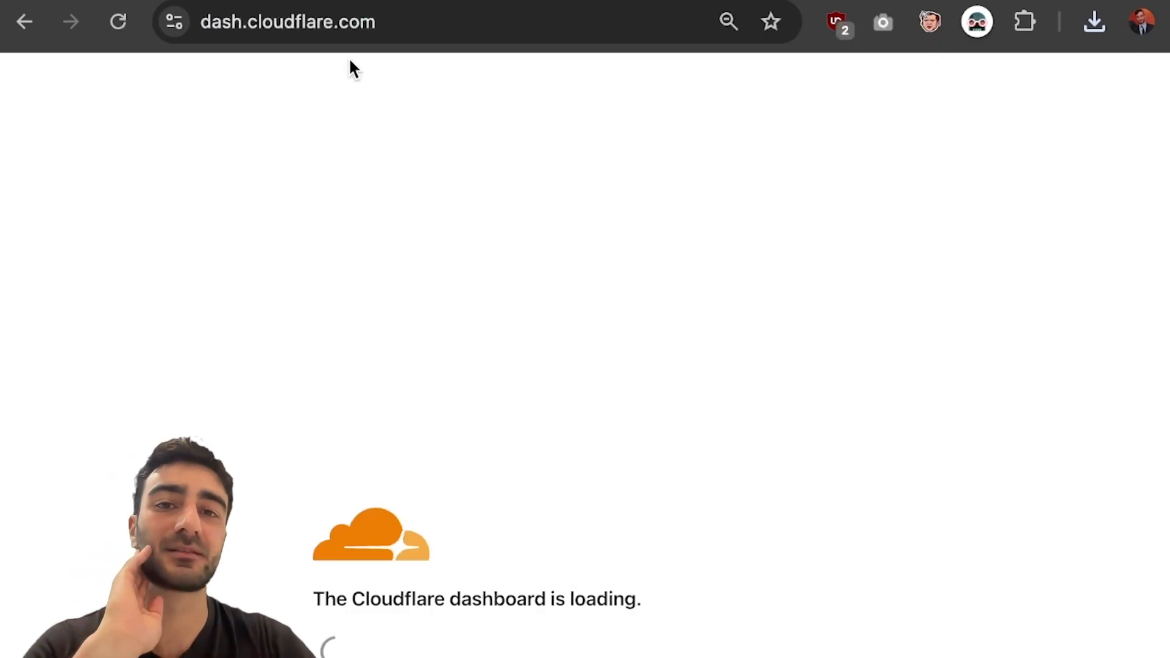
{"action": "left_click", "coordinate": [372, 23]}
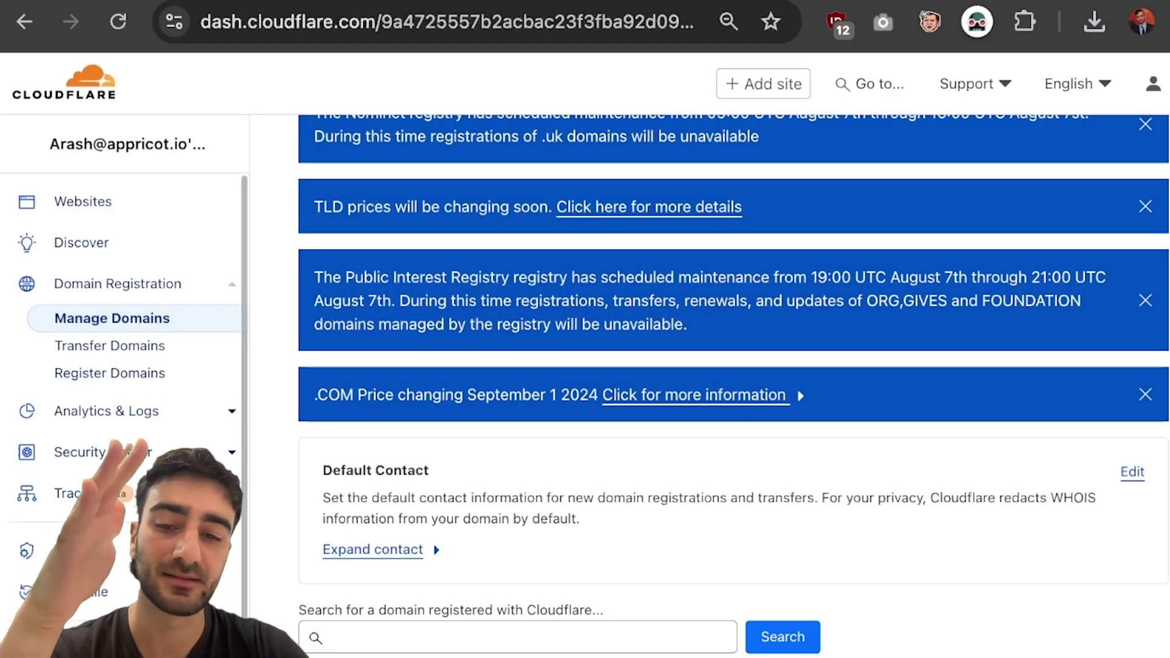
{"action": "scroll", "coordinate": [73, 261], "scroll_direction": "down", "scroll_amount": 5}
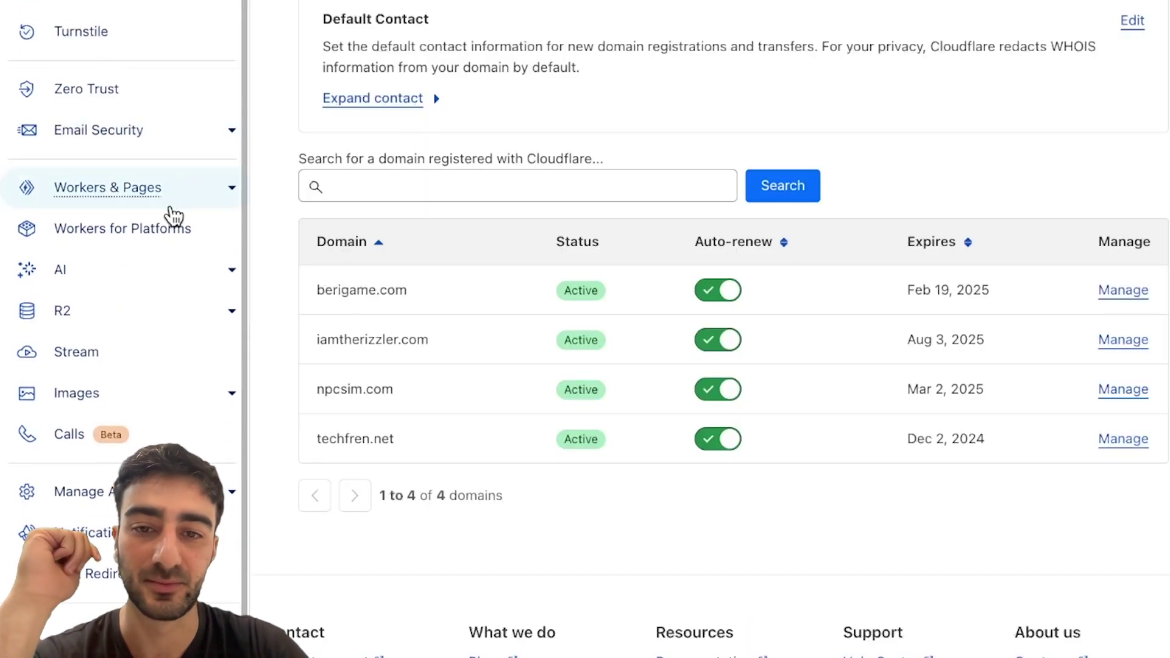
Create a direct-upload Pages project named iamtherizzler and browse Downloads for its files
{"action": "left_click", "coordinate": [209, 200]}
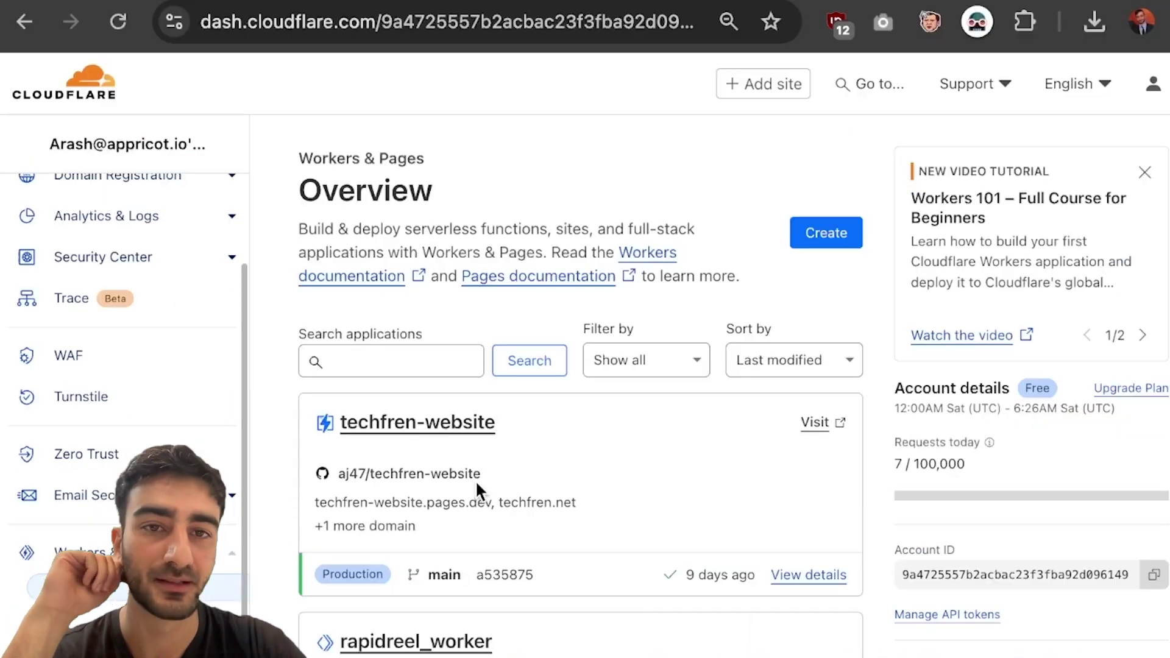
{"action": "left_click", "coordinate": [824, 235]}
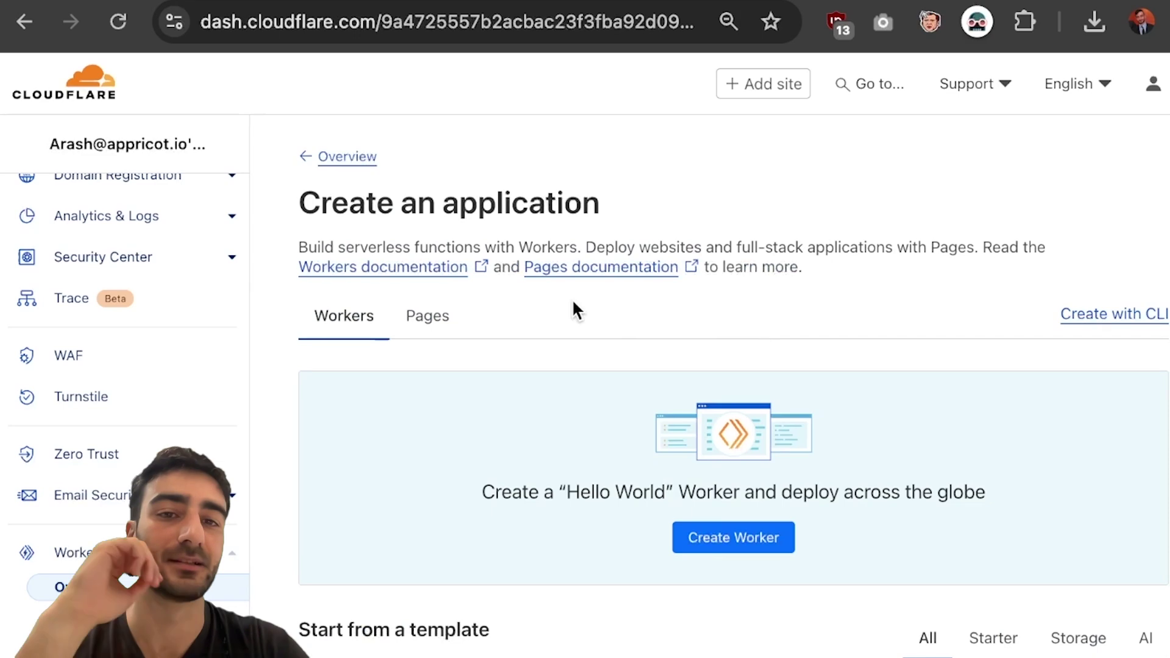
{"action": "left_click", "coordinate": [427, 316]}
{"action": "scroll", "coordinate": [681, 445], "scroll_direction": "down", "scroll_amount": 5}
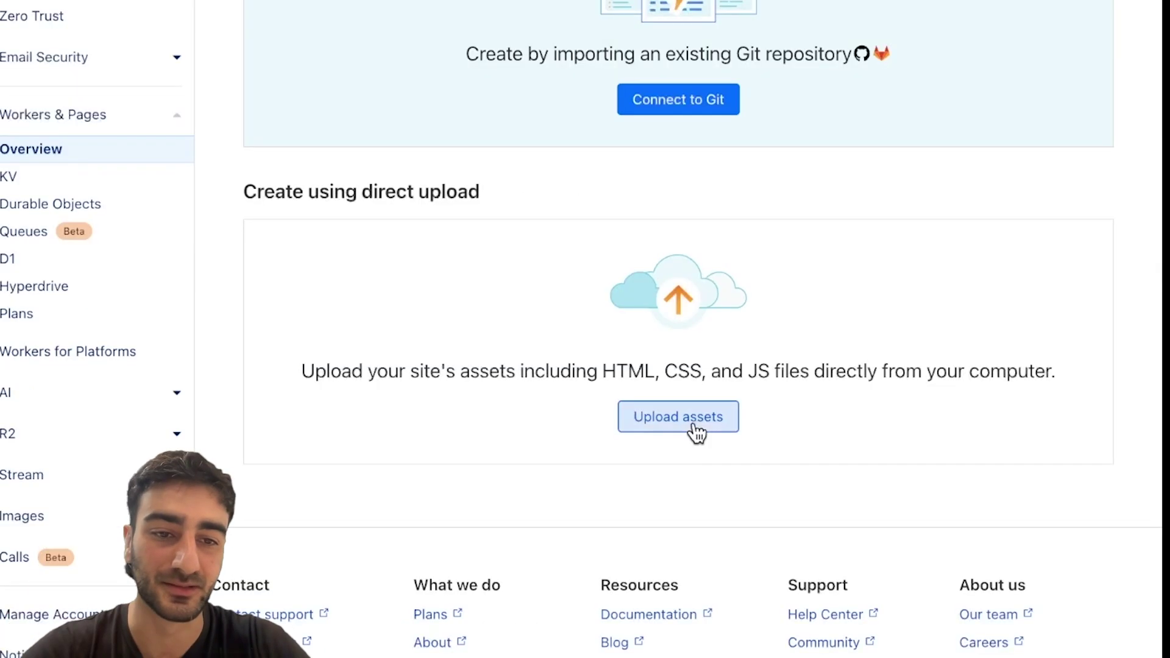
{"action": "left_click", "coordinate": [695, 420]}
{"action": "left_click", "coordinate": [805, 79]}
{"action": "type", "text": "iamtherizzler"}
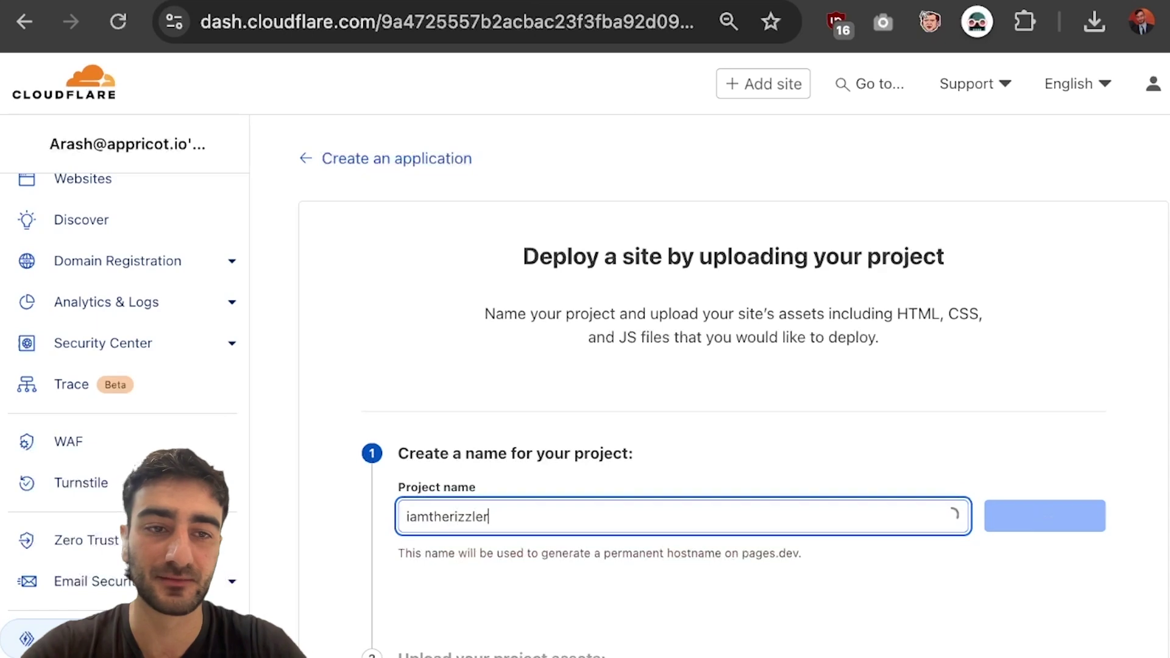
{"action": "left_click", "coordinate": [1045, 517]}
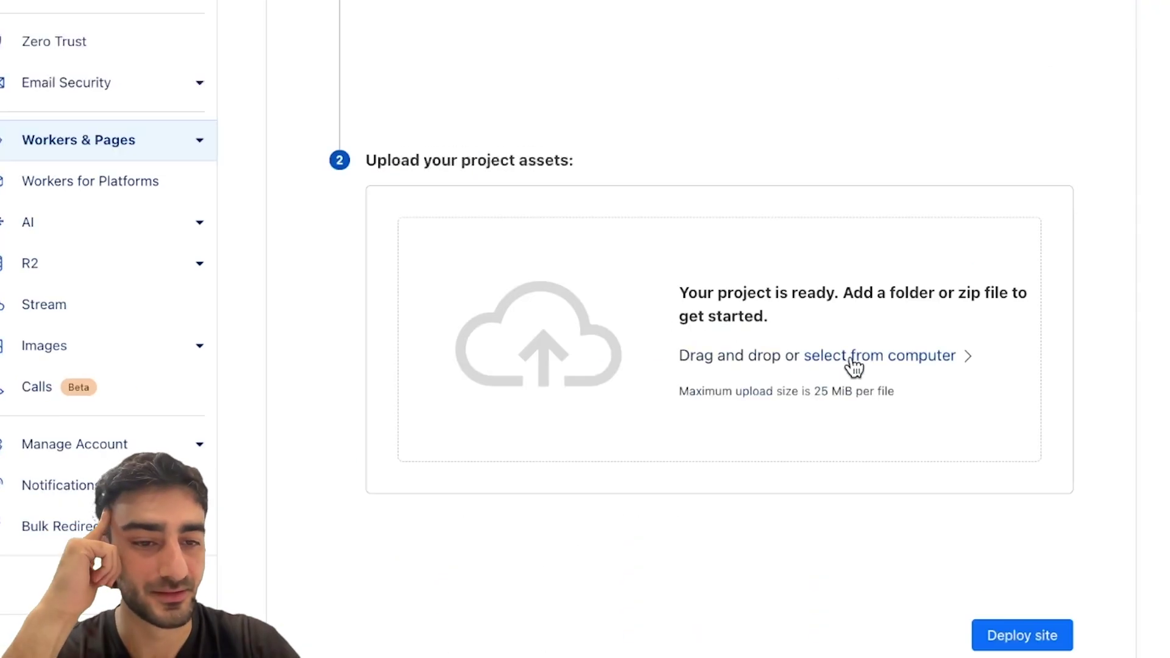
{"action": "left_click", "coordinate": [854, 359]}
{"action": "left_click", "coordinate": [771, 409]}
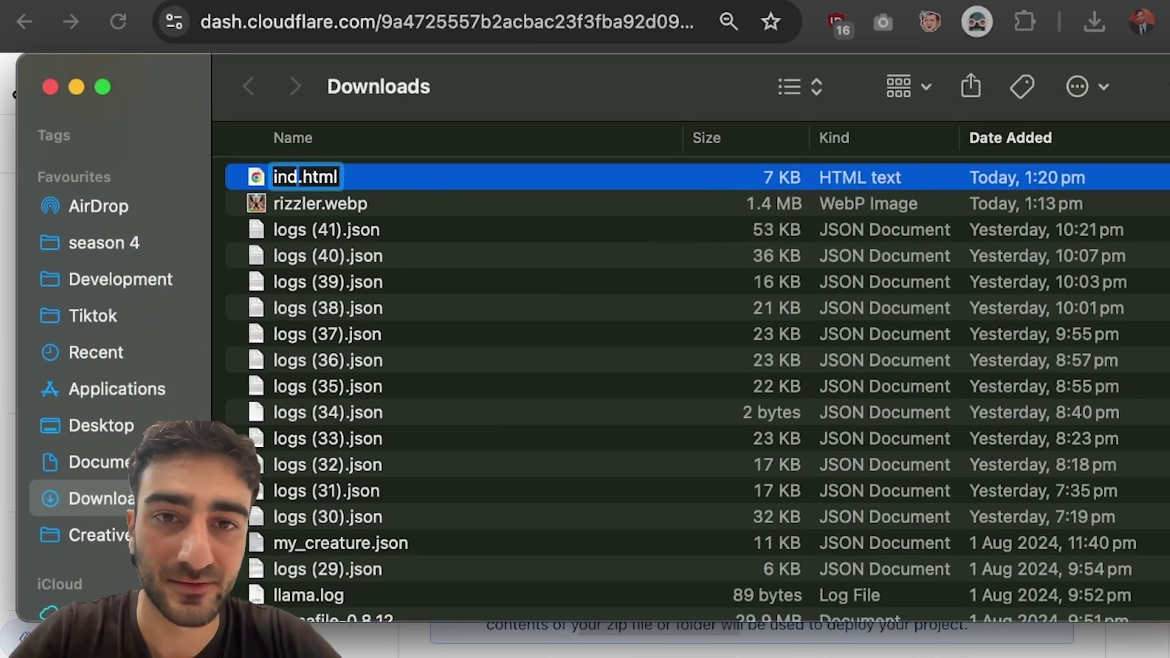
Make a 'website' folder in Downloads, move index.html into it, and select it
{"action": "right_click", "coordinate": [841, 274]}
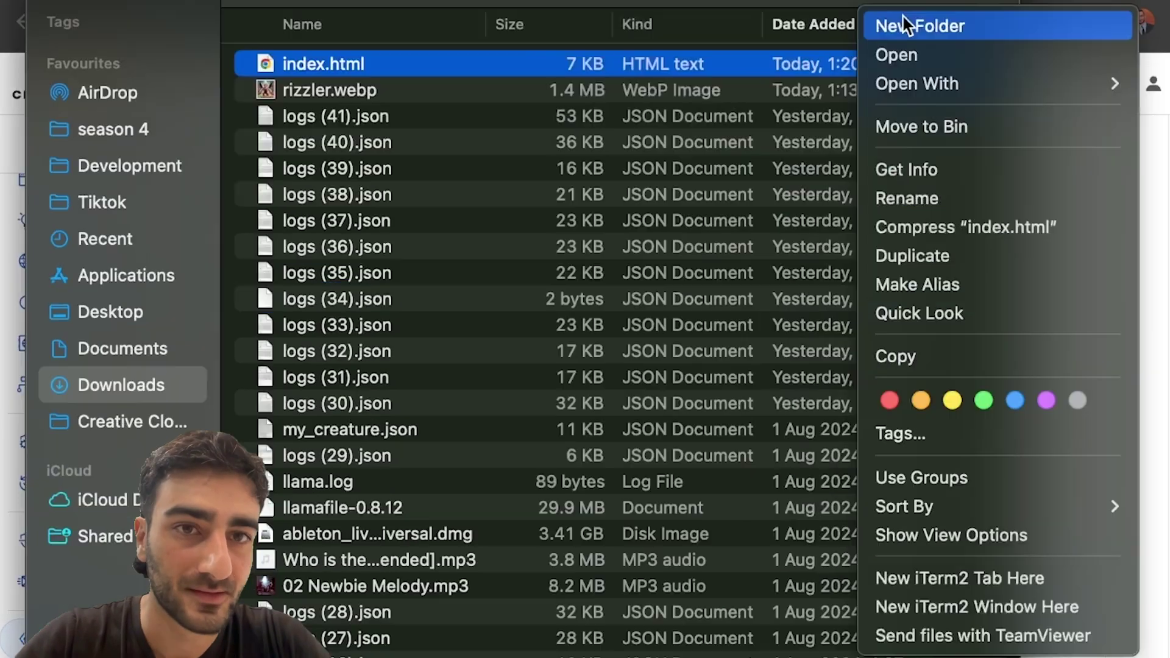
{"action": "left_click", "coordinate": [901, 24]}
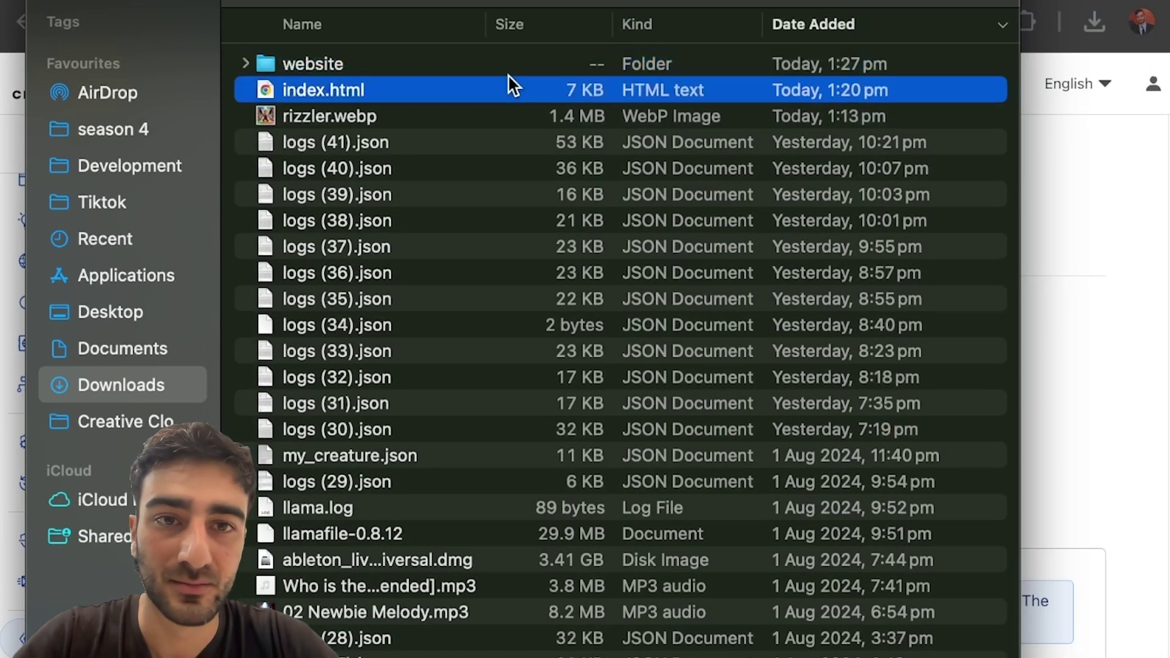
{"action": "left_click_drag", "start_coordinate": [345, 87], "coordinate": [326, 62]}
{"action": "double_click", "coordinate": [327, 65]}
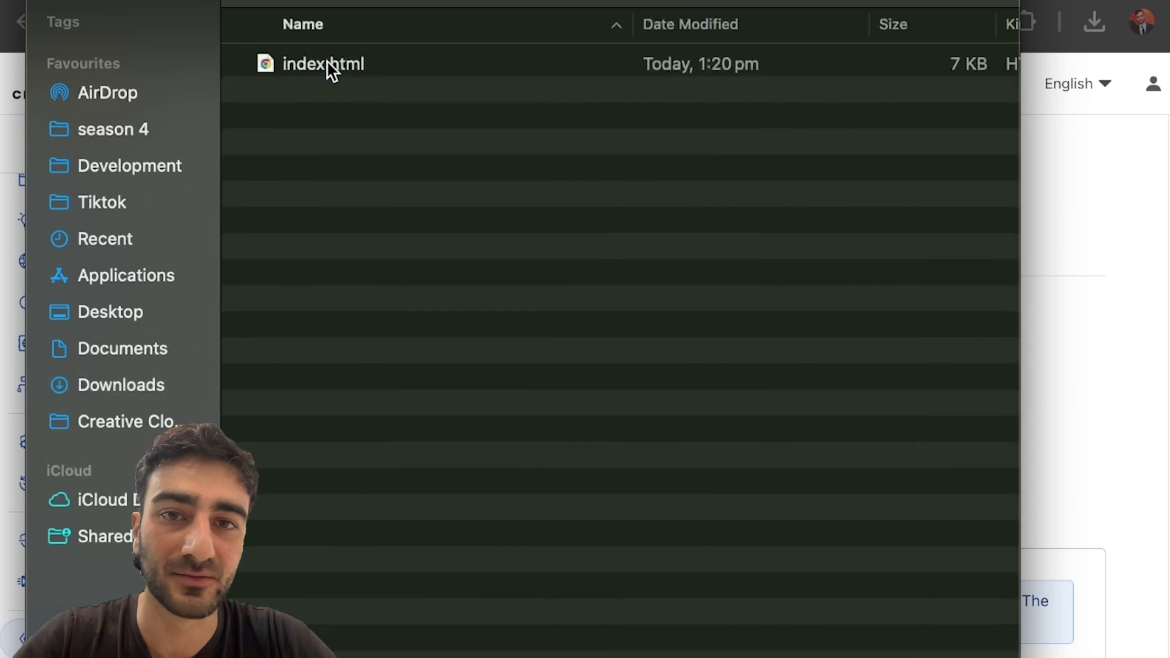
{"action": "left_click", "coordinate": [121, 385]}
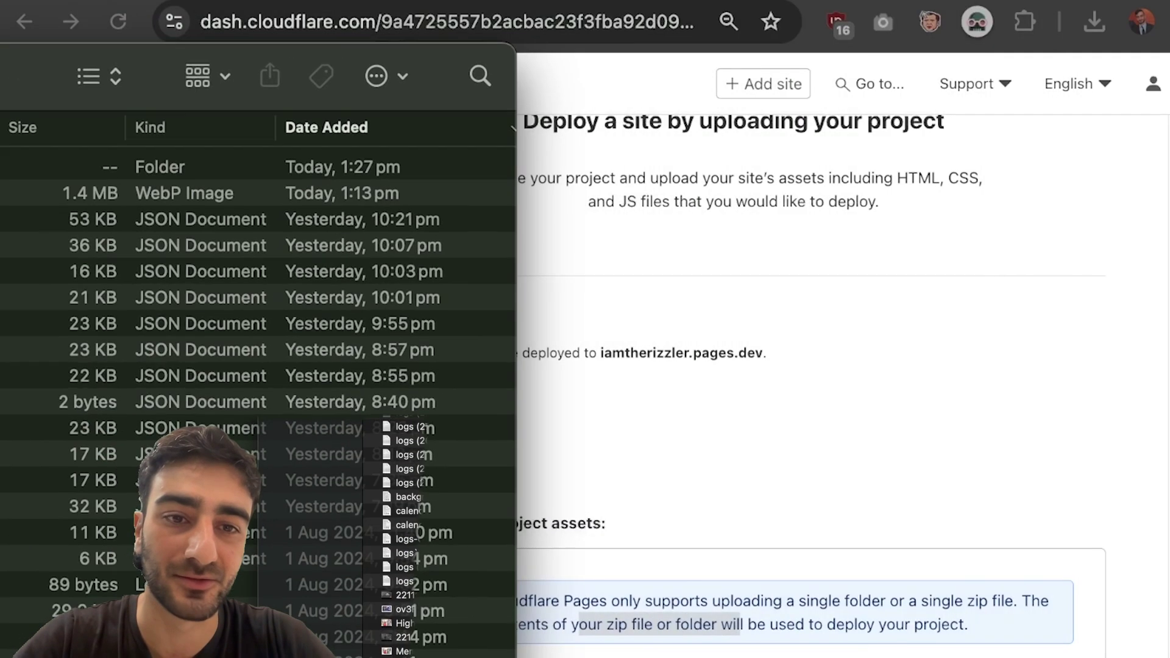
{"action": "left_click", "coordinate": [406, 105]}
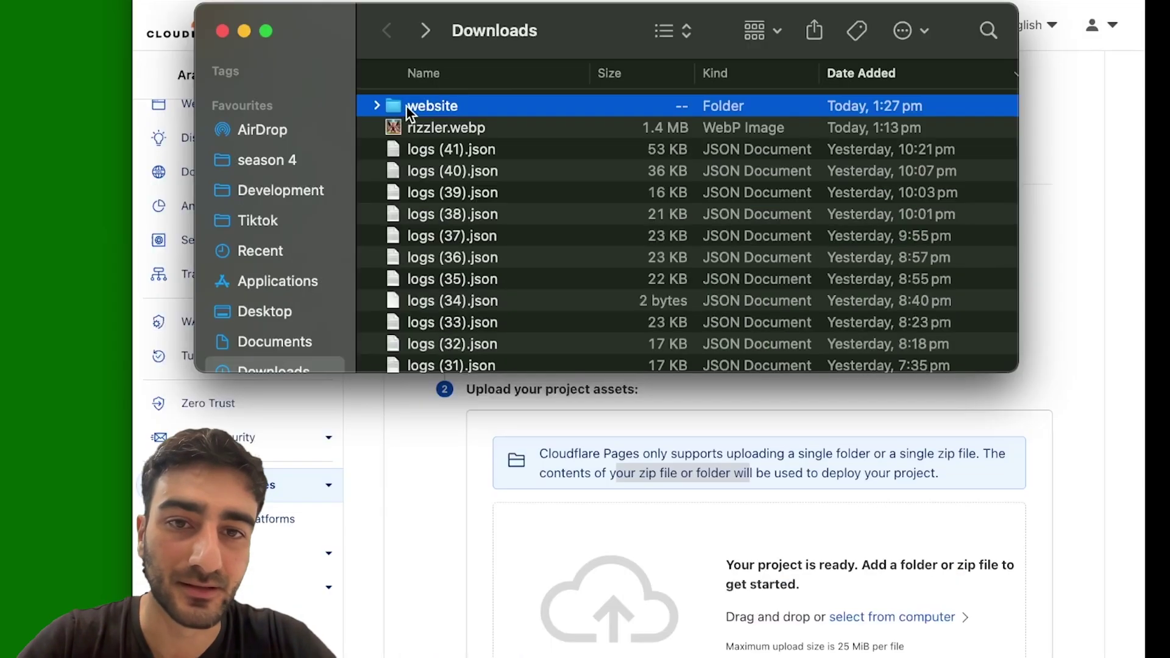
Upload the website folder to deploy iamtherizzler to iamtherizzler.pages.dev
{"action": "mouse_move", "coordinate": [406, 105]}
{"action": "left_mouse_down"}
{"action": "mouse_move", "coordinate": [783, 478]}
{"action": "mouse_move", "coordinate": [762, 595]}
{"action": "mouse_move", "coordinate": [749, 597]}
{"action": "left_mouse_up"}
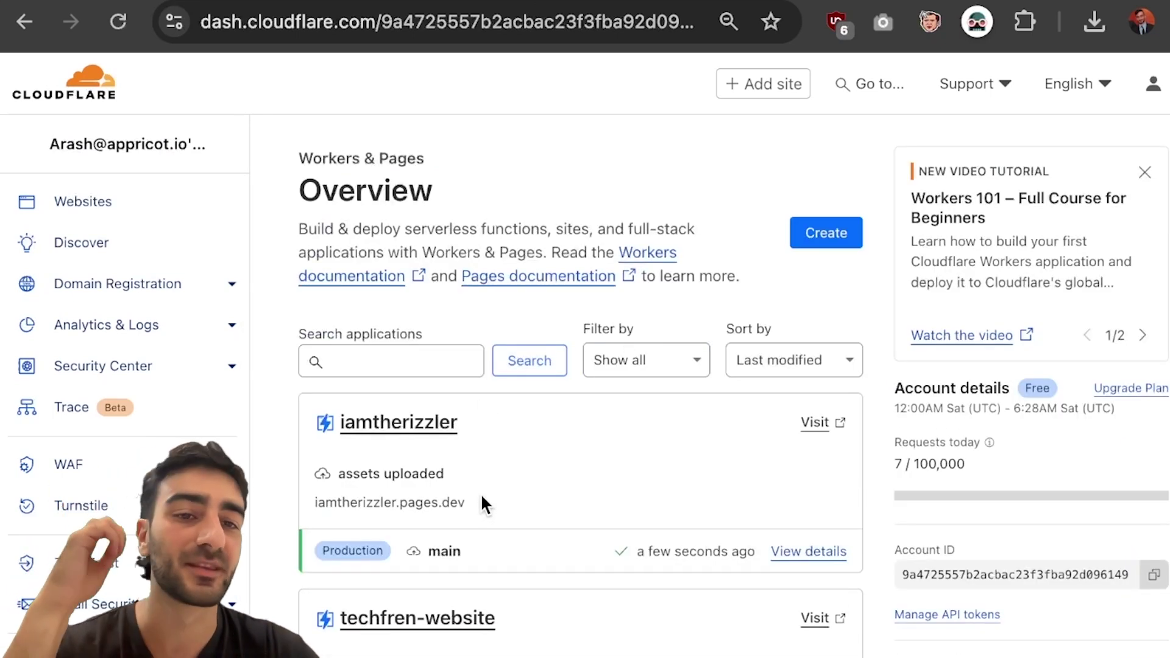
{"action": "left_click_drag", "start_coordinate": [483, 497], "coordinate": [312, 500]}
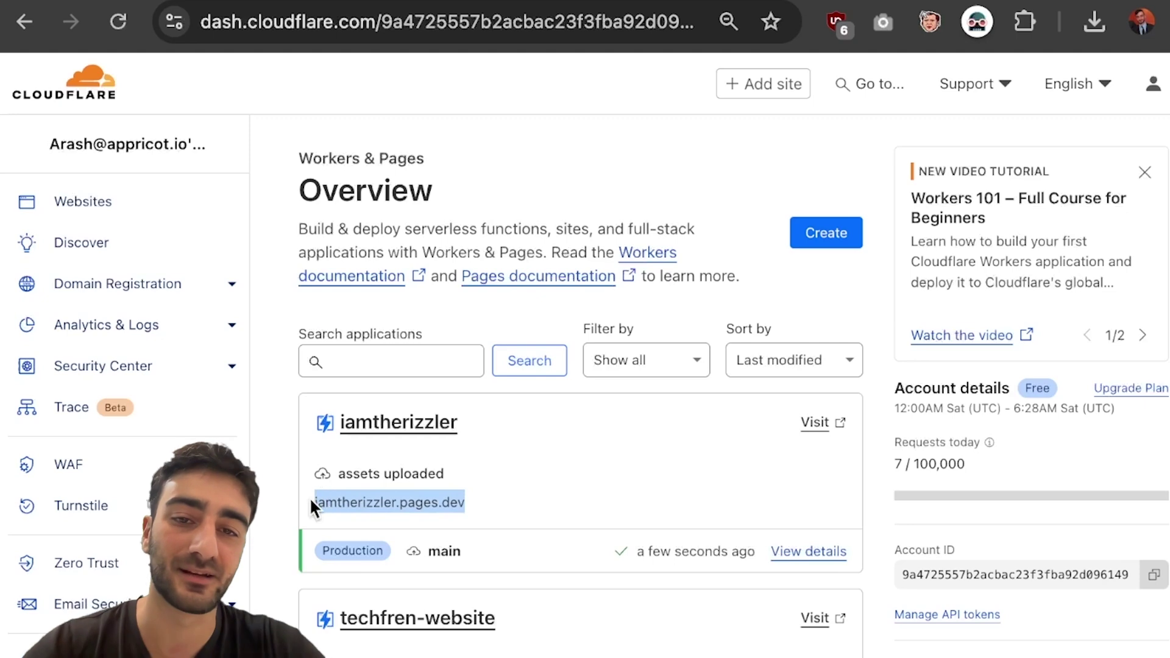
{"action": "double_click", "coordinate": [326, 502]}
{"action": "left_click", "coordinate": [418, 504]}
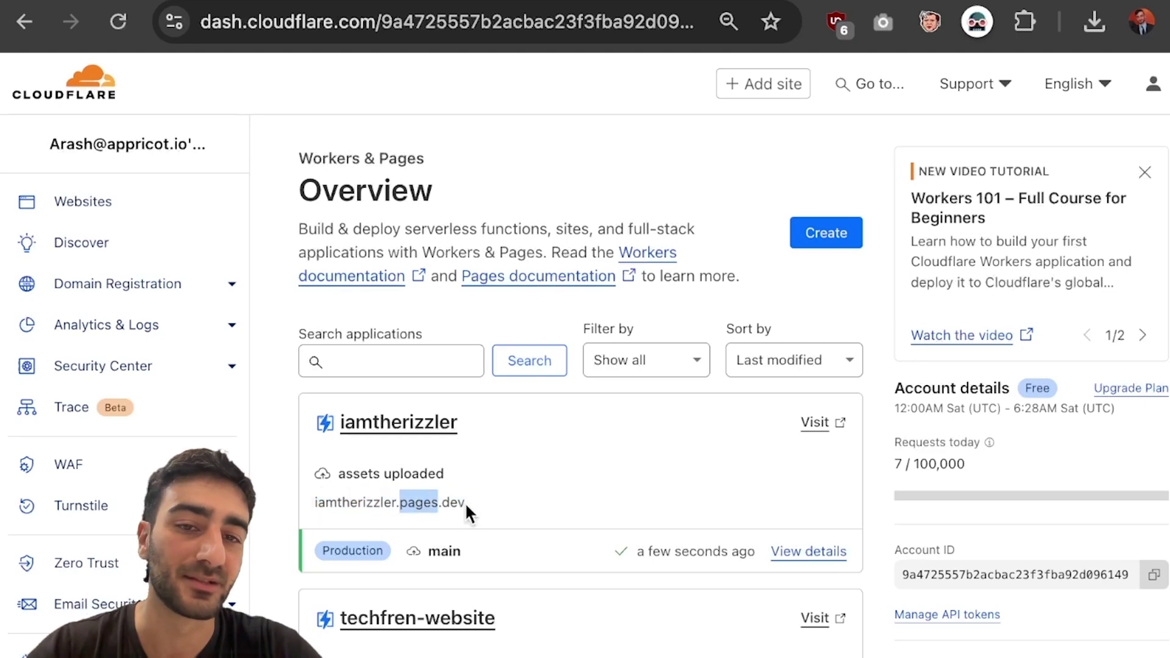
Visit the copied iamtherizzler.pages.dev address in a new tab
{"action": "left_click_drag", "start_coordinate": [464, 501], "coordinate": [315, 502]}
{"action": "key", "text": "ctrl+c"}
{"action": "key", "text": "ctrl+t"}
{"action": "key", "text": "ctrl+v"}
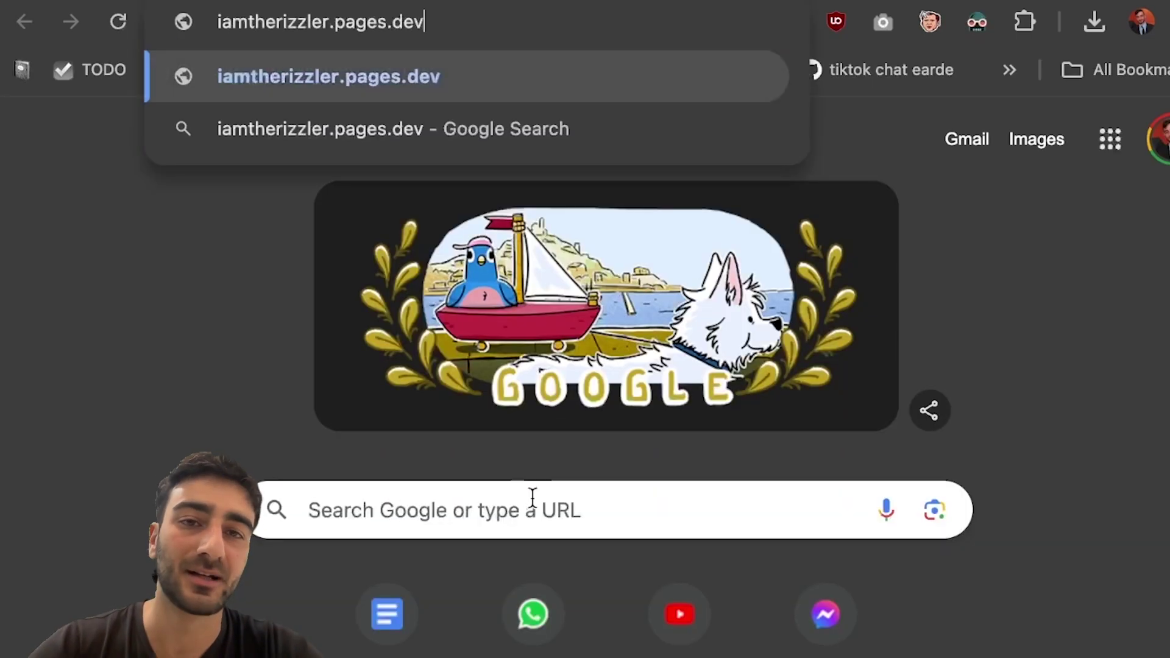
{"action": "key", "text": "Return"}
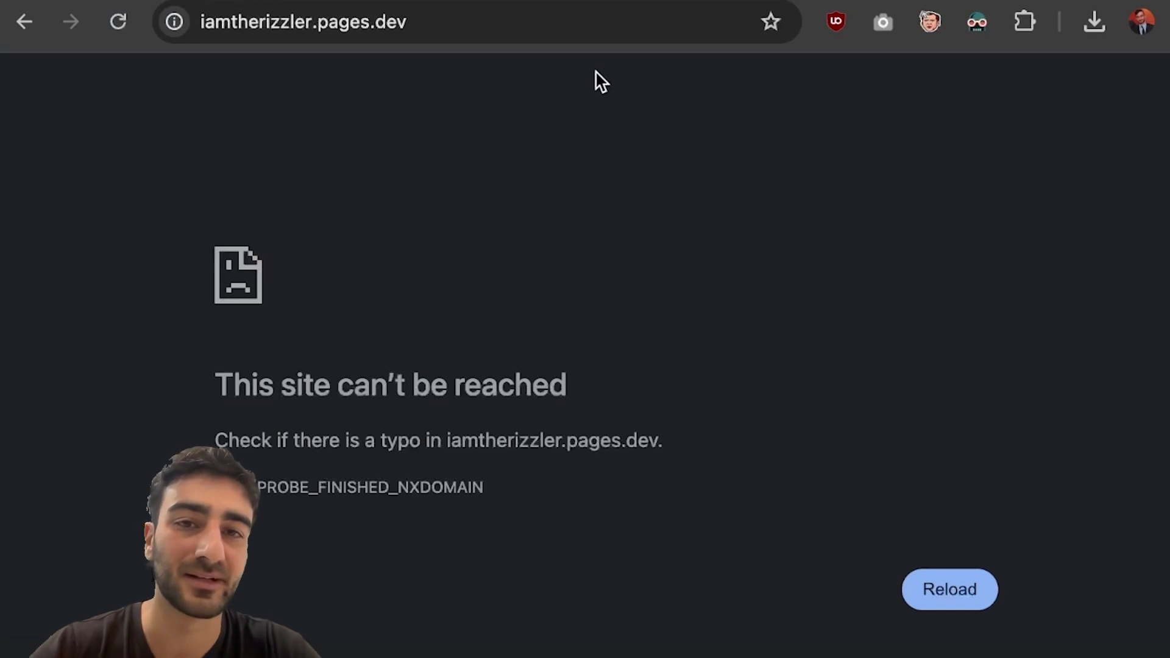
Close the unreachable pages.dev tab and return to the Cloudflare dashboard
{"action": "left_click", "coordinate": [517, 29]}
{"action": "left_click", "coordinate": [953, 593]}
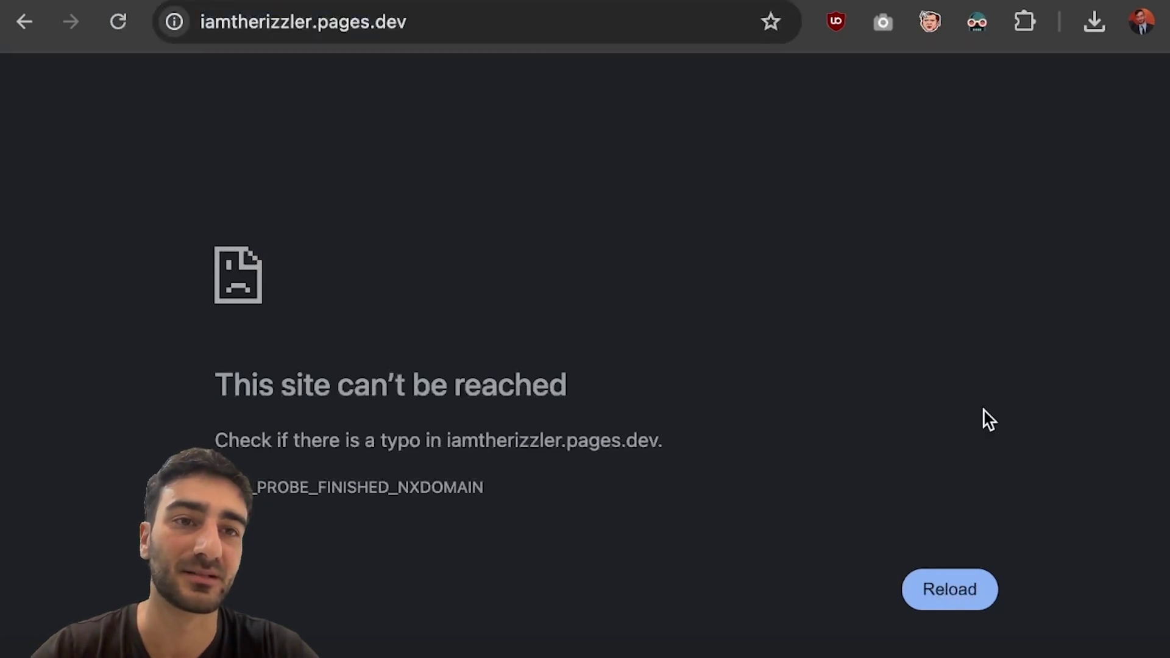
{"action": "key", "text": "ctrl+w"}
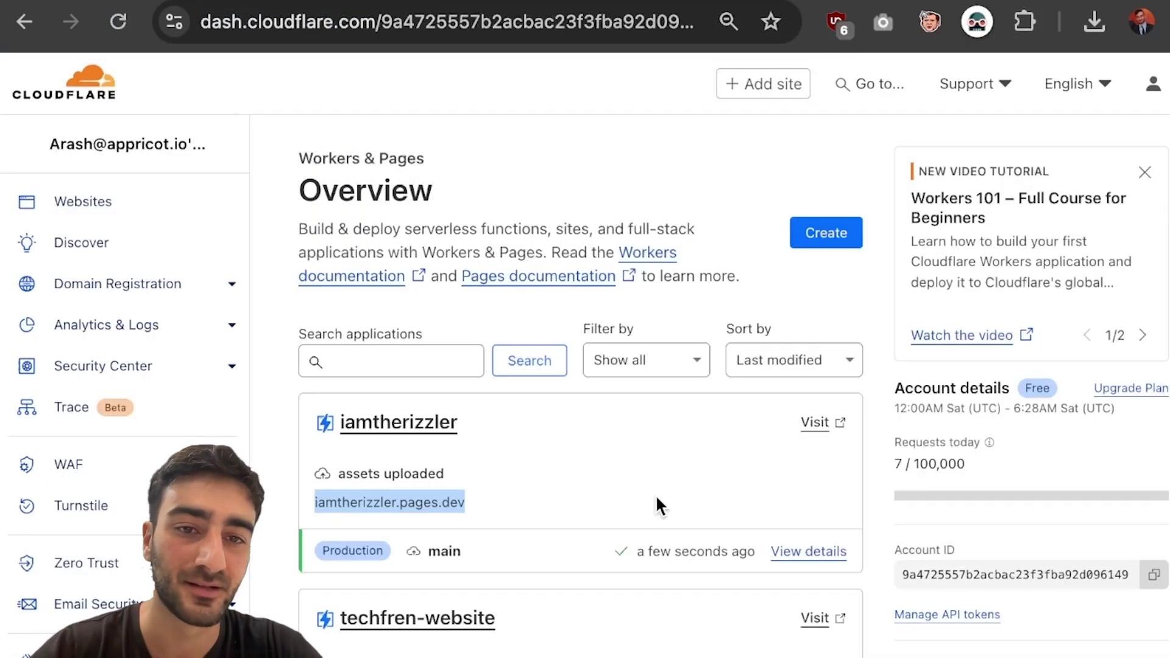
{"action": "left_click", "coordinate": [658, 493]}
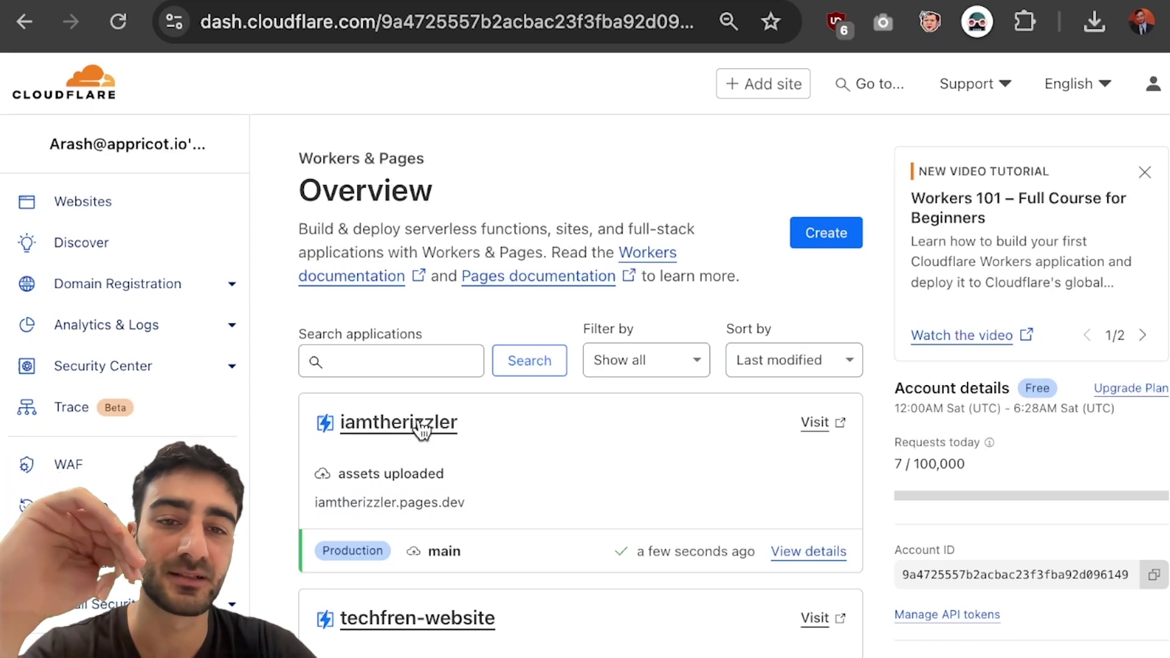
Search therizzler.com in Domain Registration and confirm it is already registered
{"action": "left_click", "coordinate": [117, 283]}
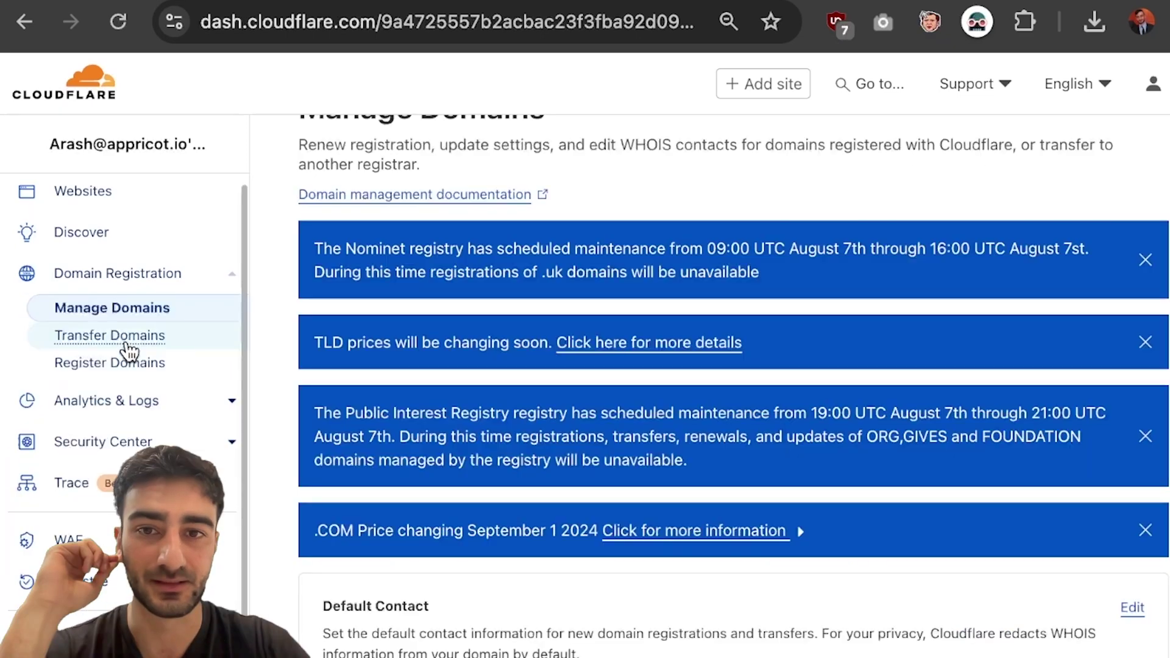
{"action": "left_click", "coordinate": [137, 363]}
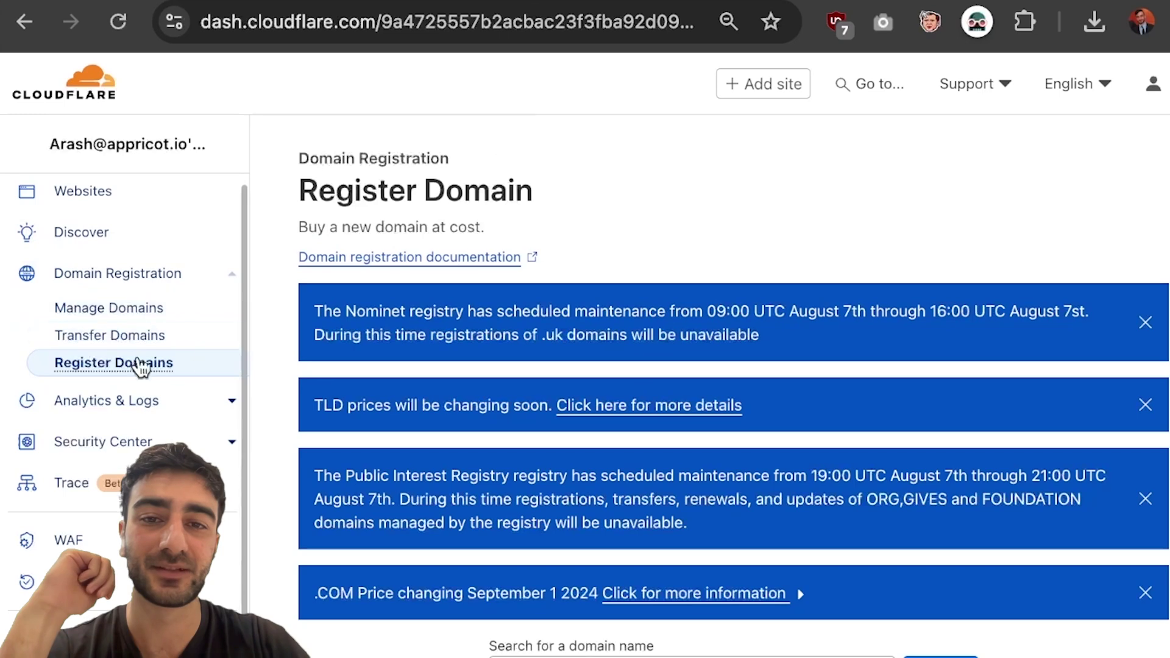
{"action": "scroll", "coordinate": [623, 654], "scroll_direction": "down", "scroll_amount": 5}
{"action": "left_click", "coordinate": [741, 176]}
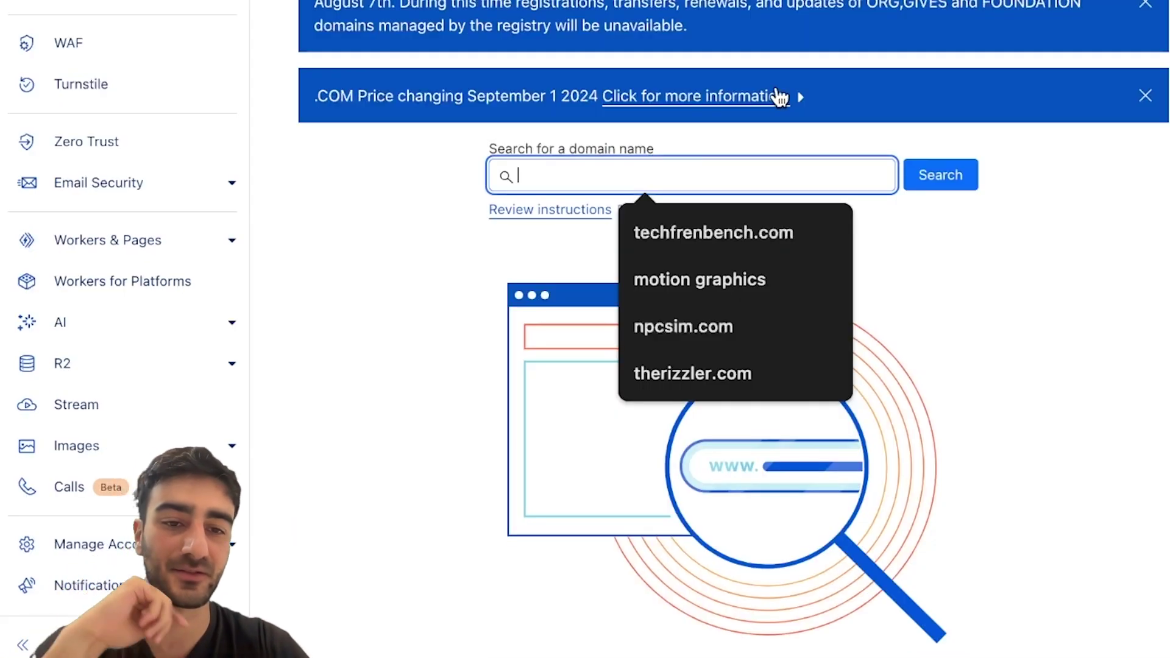
{"action": "type", "text": "the"}
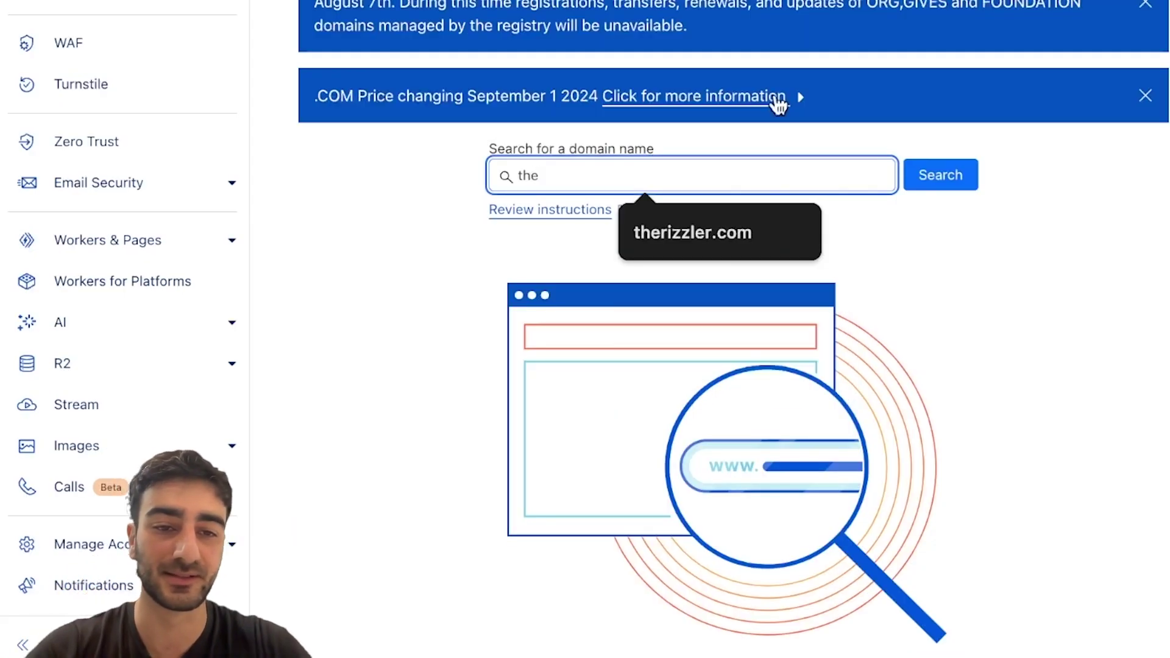
{"action": "left_click", "coordinate": [727, 245]}
{"action": "left_click", "coordinate": [921, 188]}
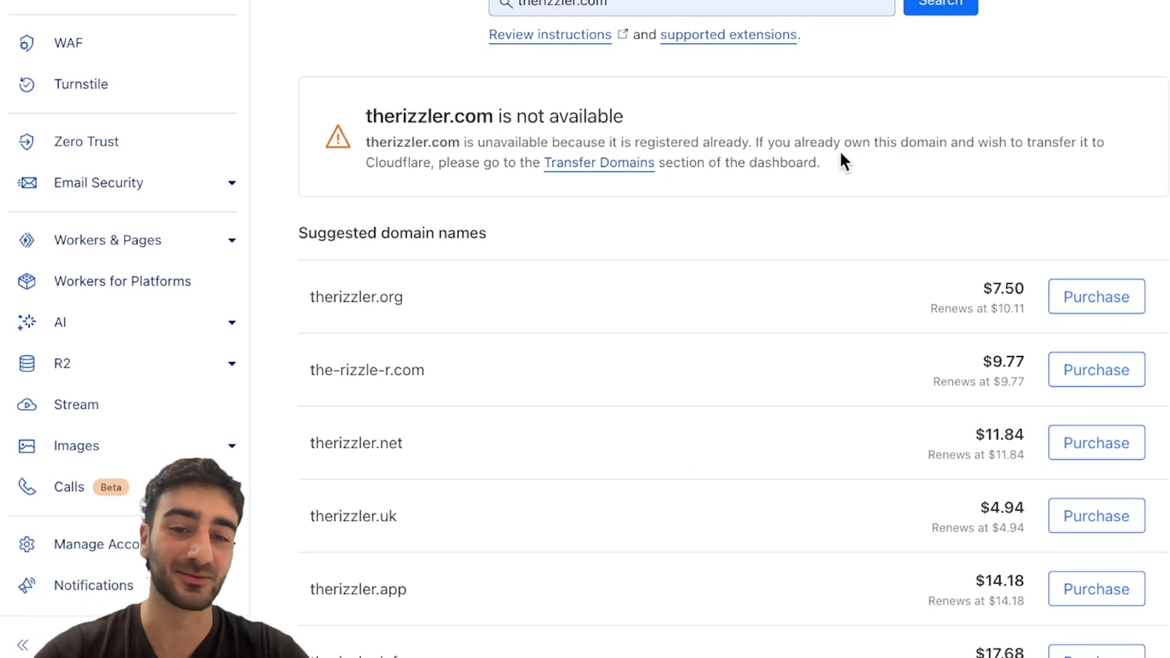
{"action": "key", "text": "ctrl+t"}
{"action": "type", "text": "therizzler.com"}
{"action": "key", "text": "Return"}
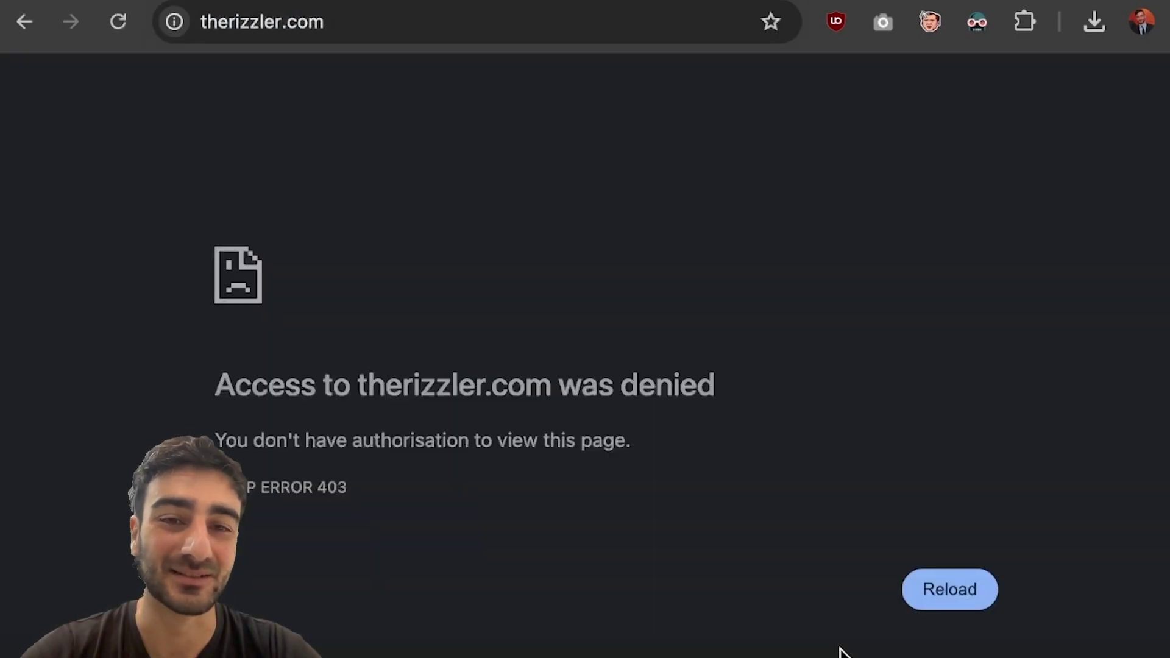
{"action": "key", "text": "ctrl+w"}
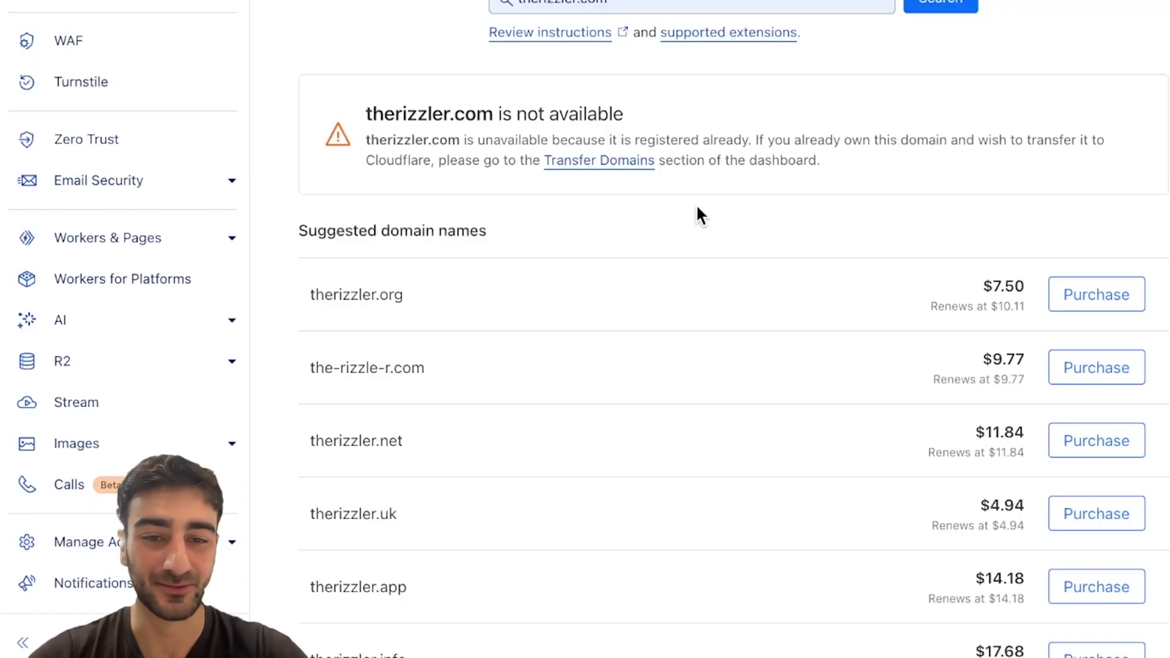
Search iamtherizzler.com instead and purchase it for $9.77
{"action": "left_click", "coordinate": [418, 293]}
{"action": "scroll", "coordinate": [427, 290], "scroll_direction": "down", "scroll_amount": 5}
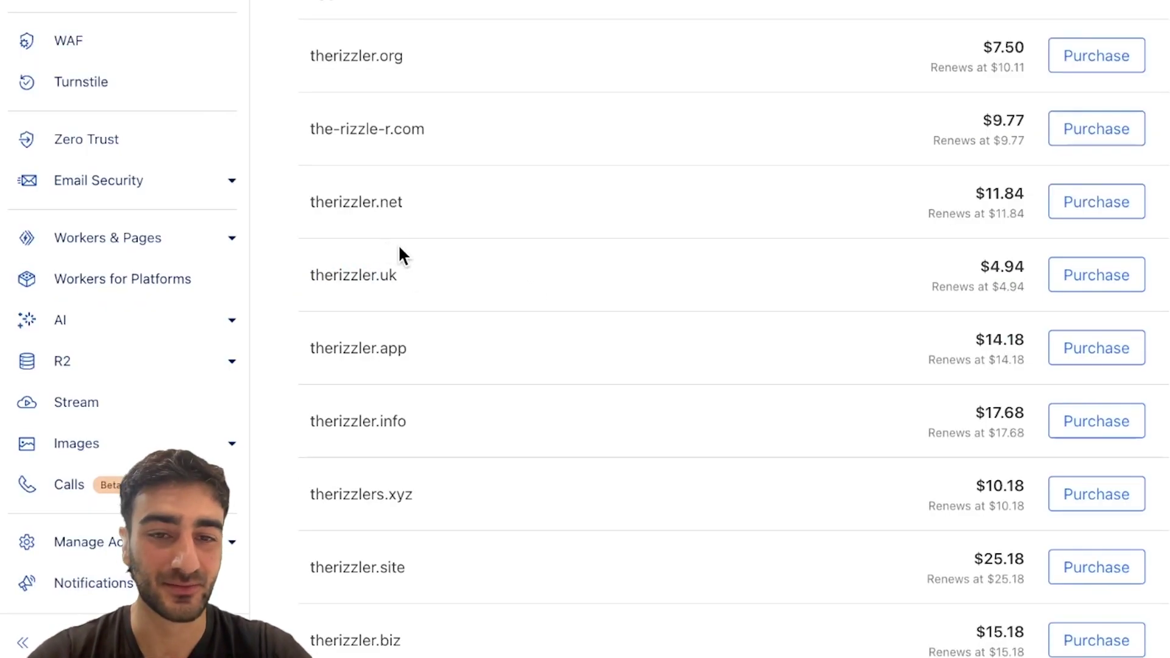
{"action": "left_click_drag", "start_coordinate": [346, 222], "coordinate": [335, 220]}
{"action": "scroll", "coordinate": [504, 97], "scroll_direction": "up", "scroll_amount": 5}
{"action": "scroll", "coordinate": [504, 162], "scroll_direction": "down", "scroll_amount": 1}
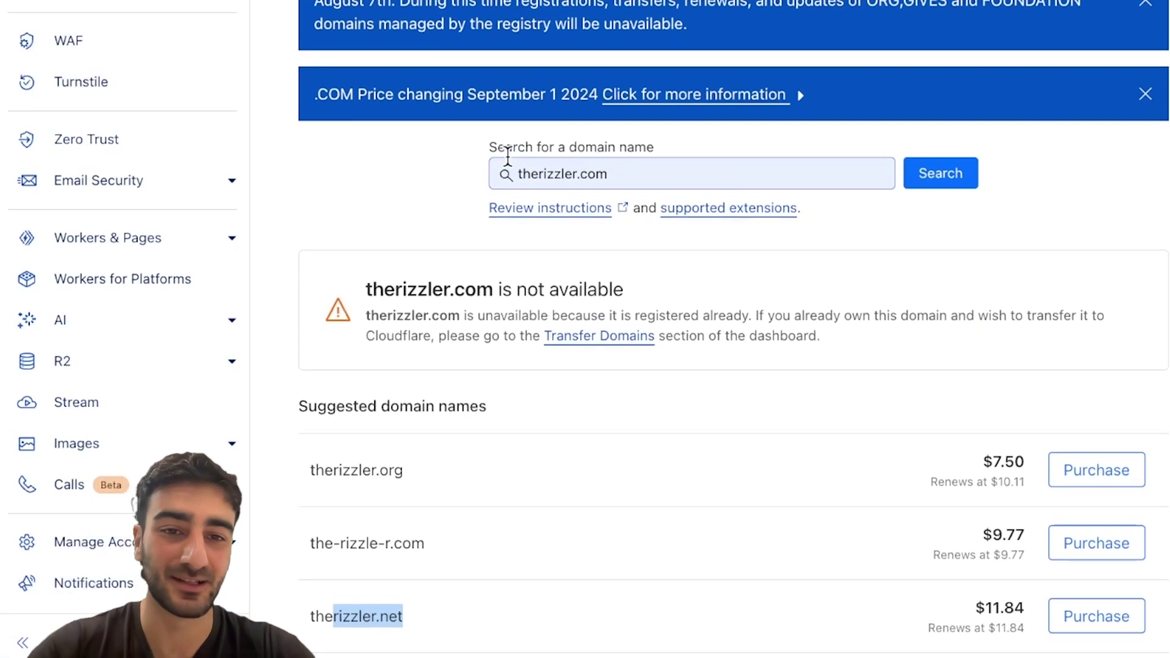
{"action": "left_click", "coordinate": [516, 168]}
{"action": "type", "text": "iam"}
{"action": "key", "text": "Return"}
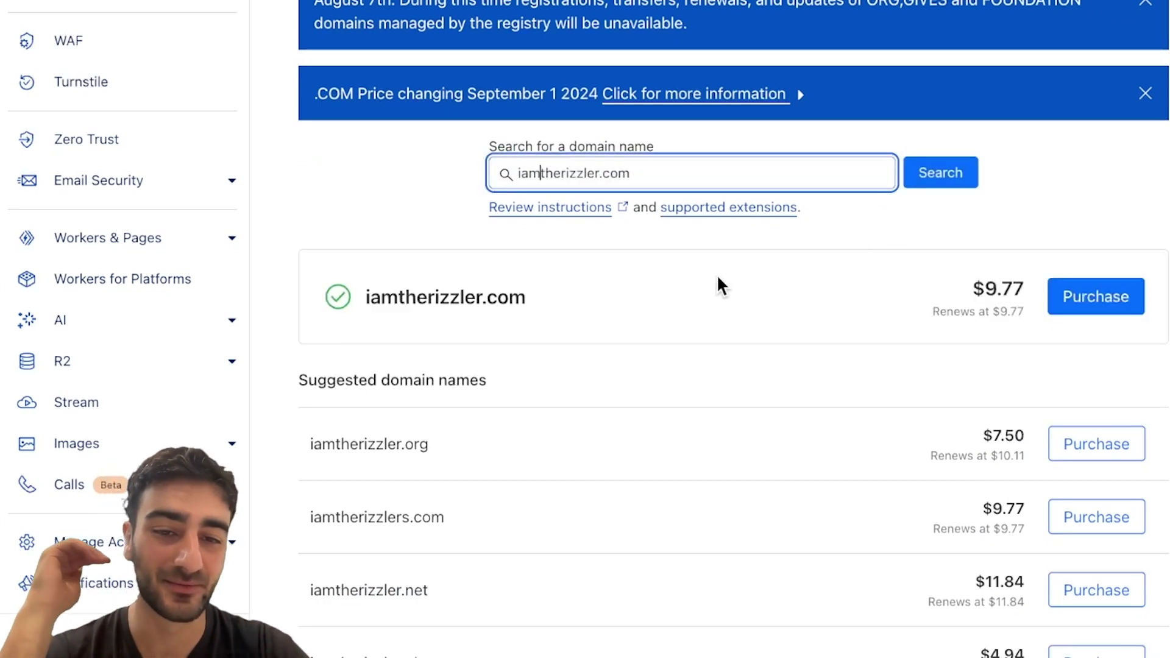
{"action": "left_click", "coordinate": [718, 279]}
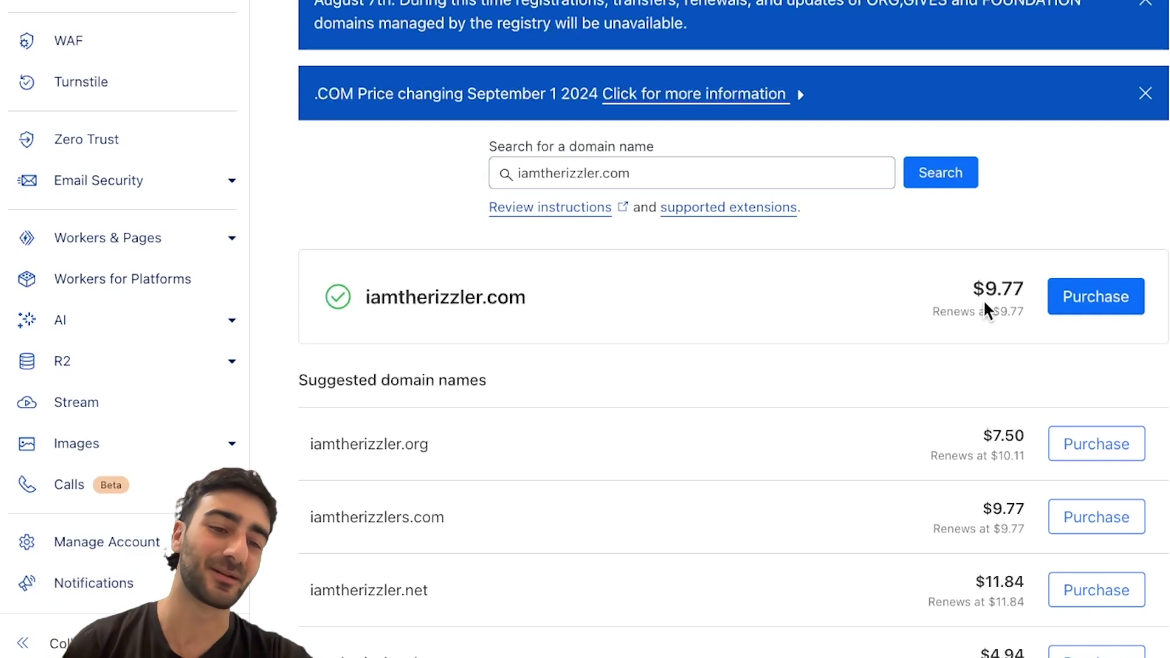
{"action": "left_click", "coordinate": [1096, 308]}
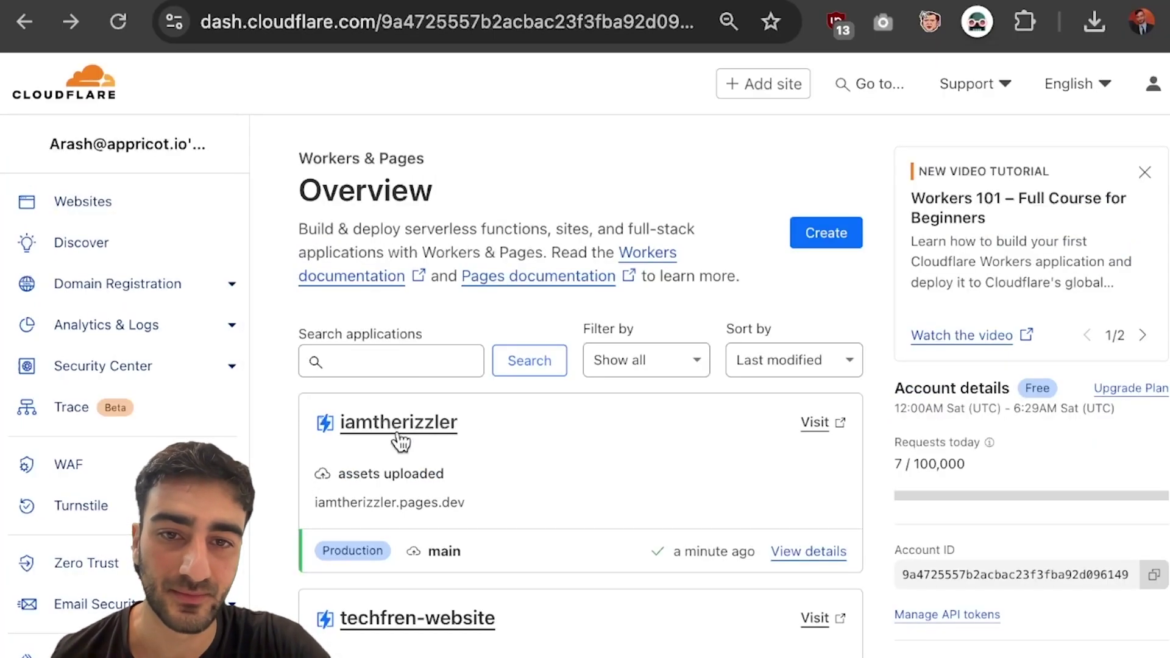
Add iamtherizzler.com as the iamtherizzler project's custom domain and activate it
{"action": "left_click", "coordinate": [433, 439]}
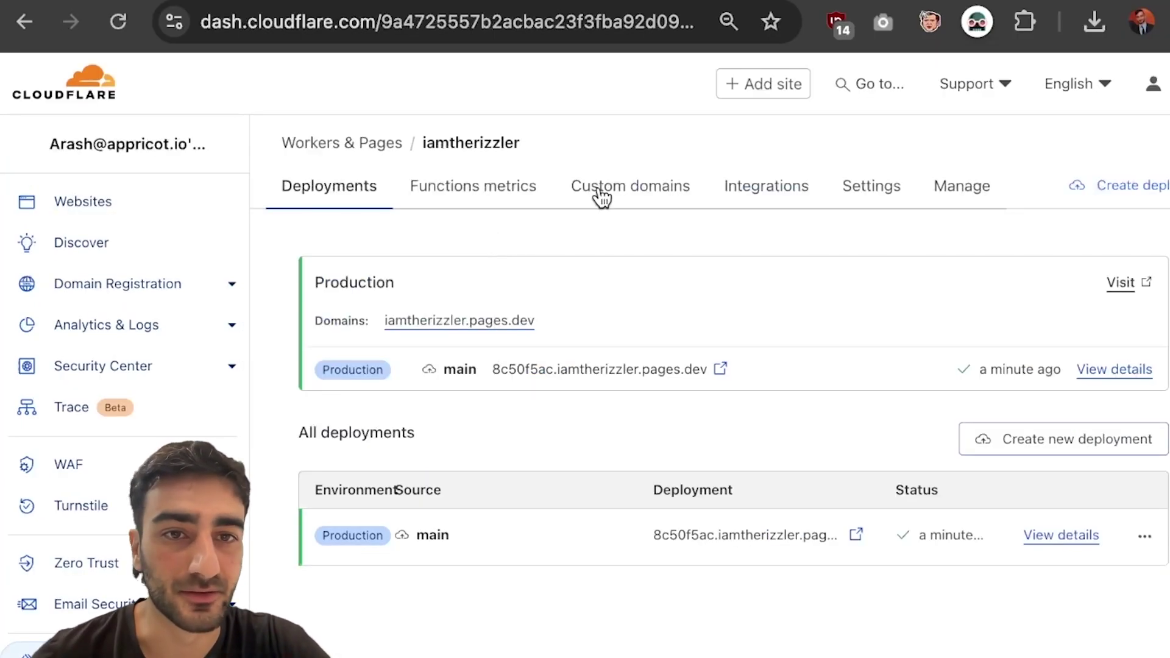
{"action": "left_click", "coordinate": [605, 191]}
{"action": "left_click", "coordinate": [614, 395]}
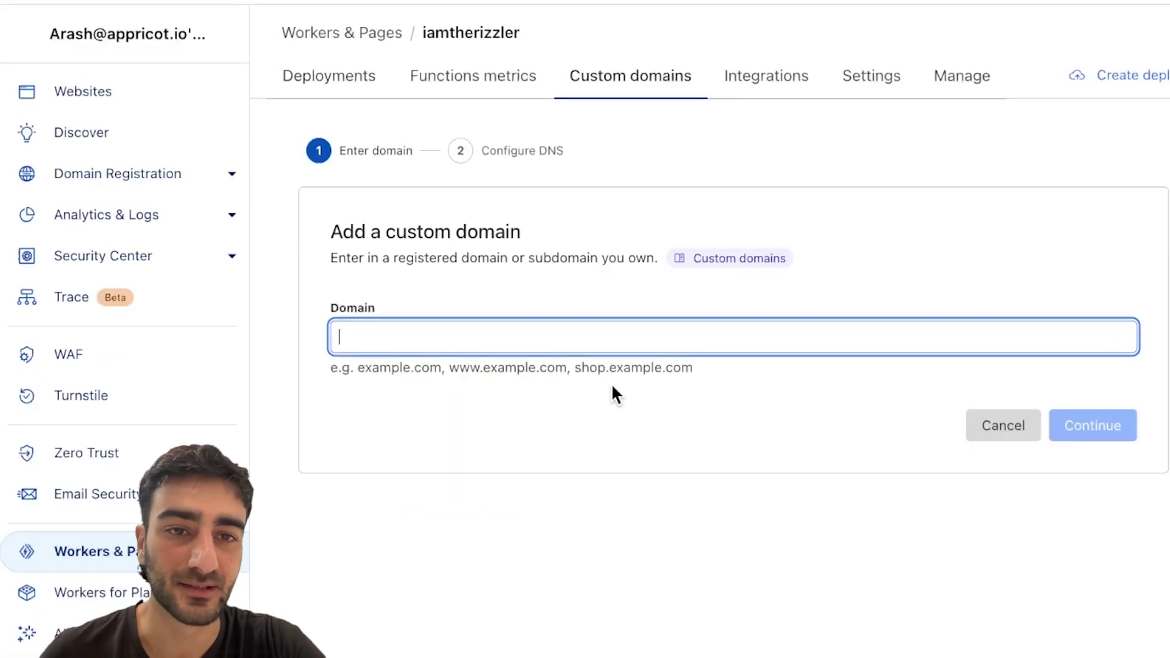
{"action": "left_click", "coordinate": [642, 341]}
{"action": "type", "text": "iamtherizzler.com"}
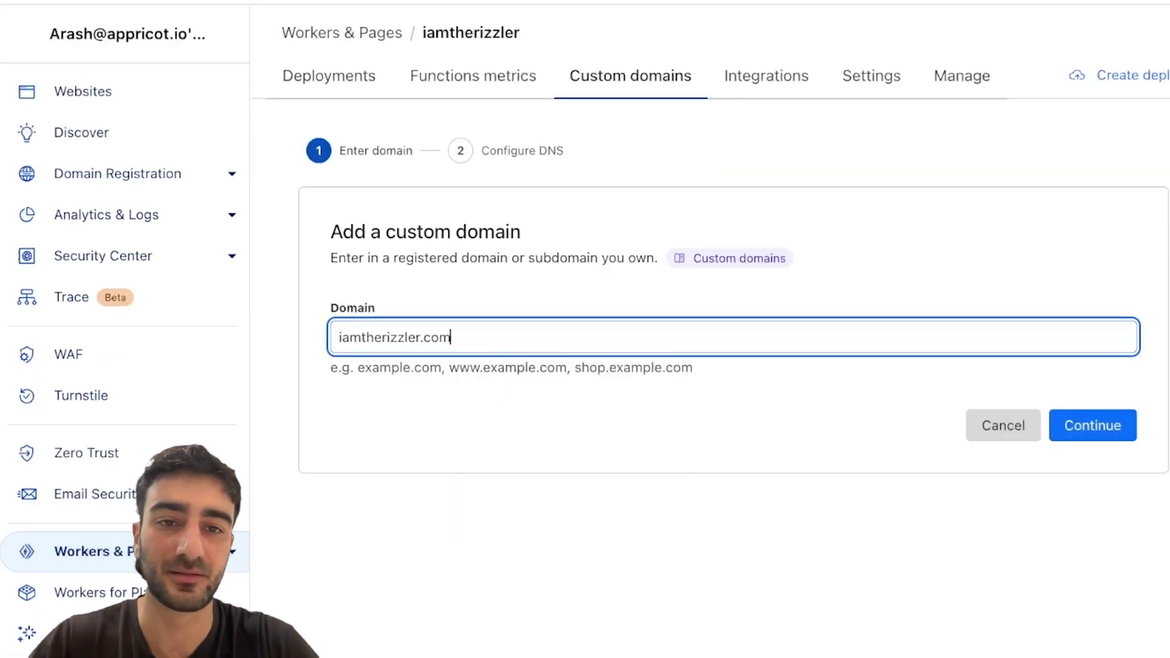
{"action": "key", "text": "ctrl+a"}
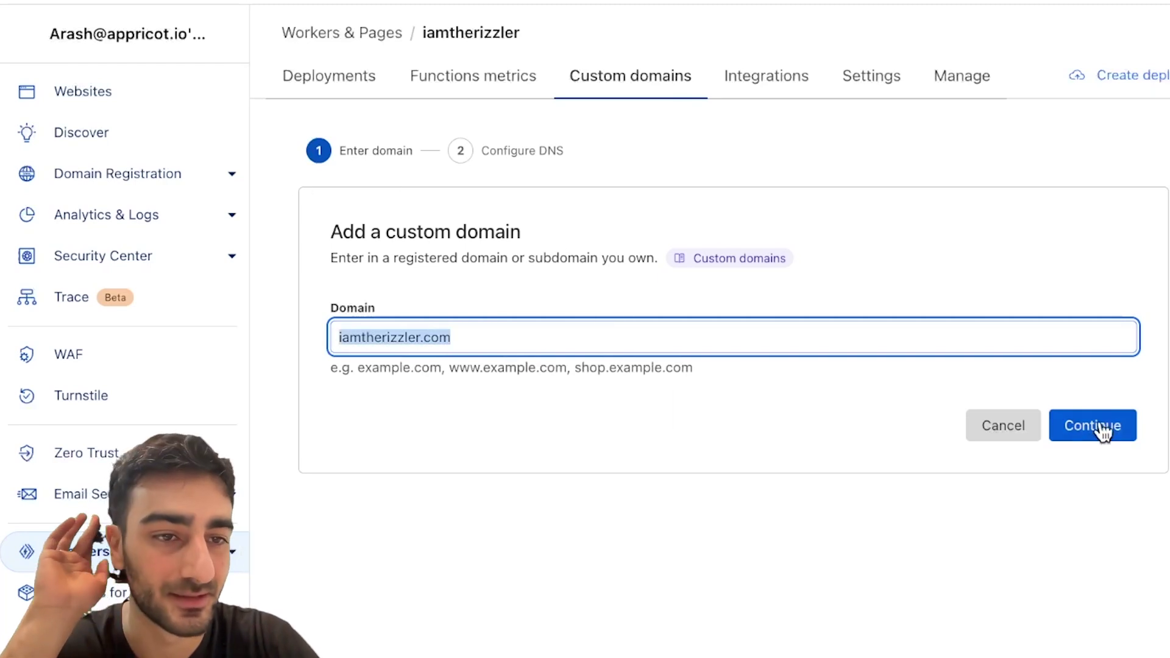
{"action": "left_click", "coordinate": [1102, 427]}
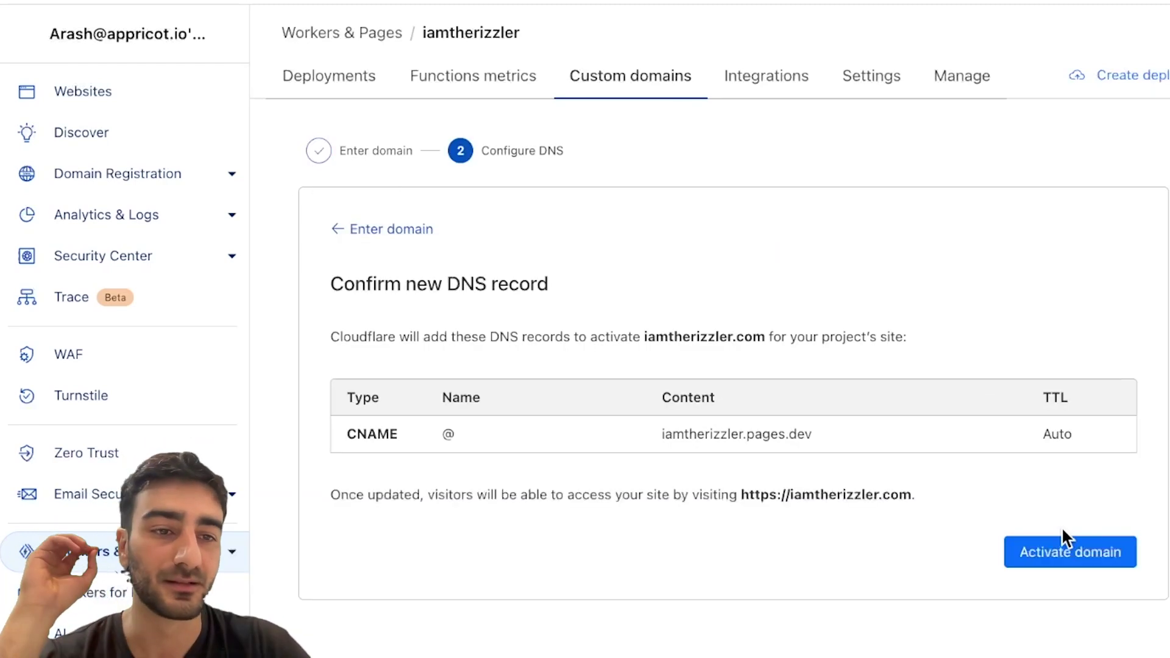
{"action": "left_click", "coordinate": [1069, 555]}
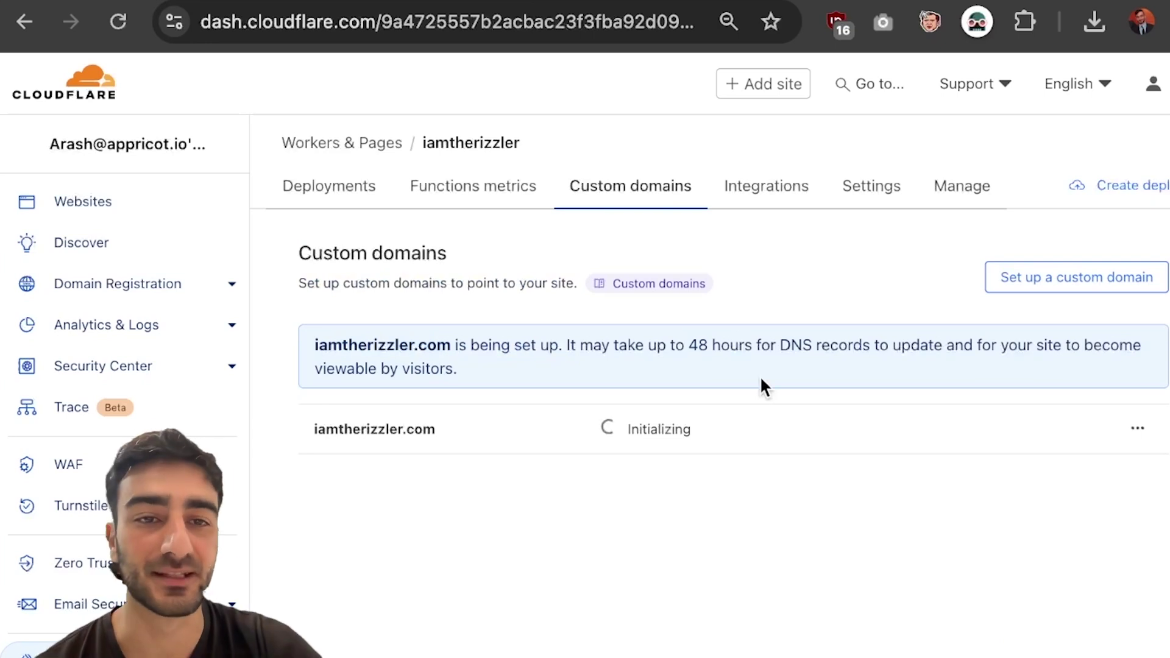
{"action": "mouse_move", "coordinate": [647, 345]}
{"action": "left_mouse_down"}
{"action": "mouse_move", "coordinate": [564, 314]}
{"action": "mouse_move", "coordinate": [726, 369]}
{"action": "mouse_move", "coordinate": [696, 400]}
{"action": "left_mouse_up"}
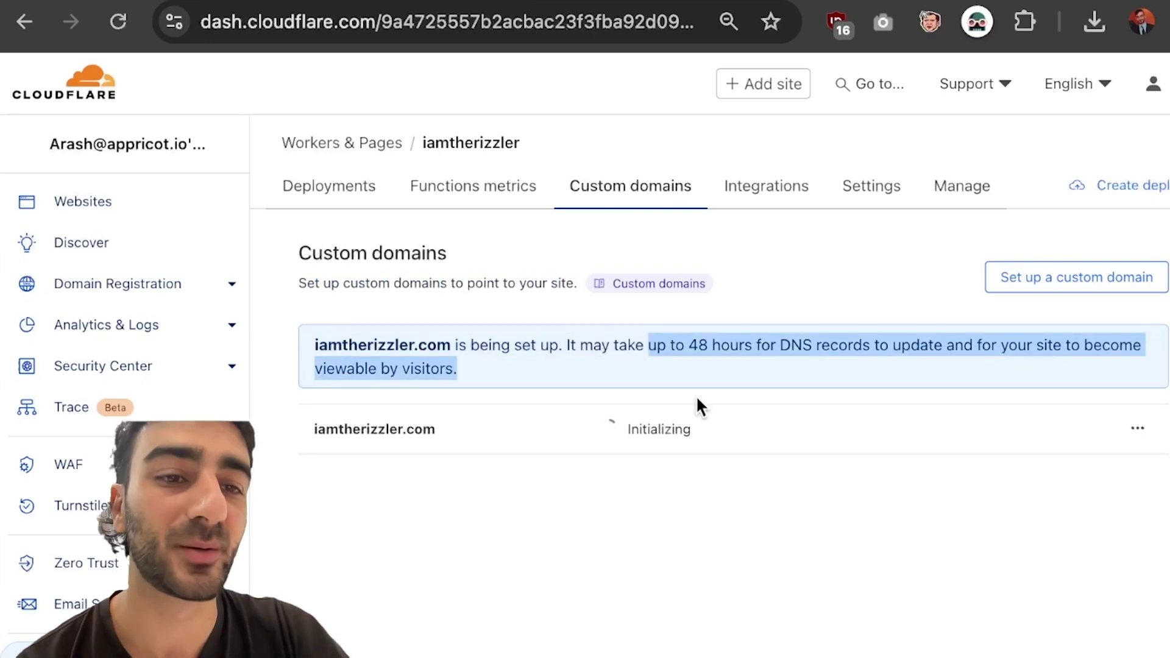
{"action": "left_click", "coordinate": [477, 375]}
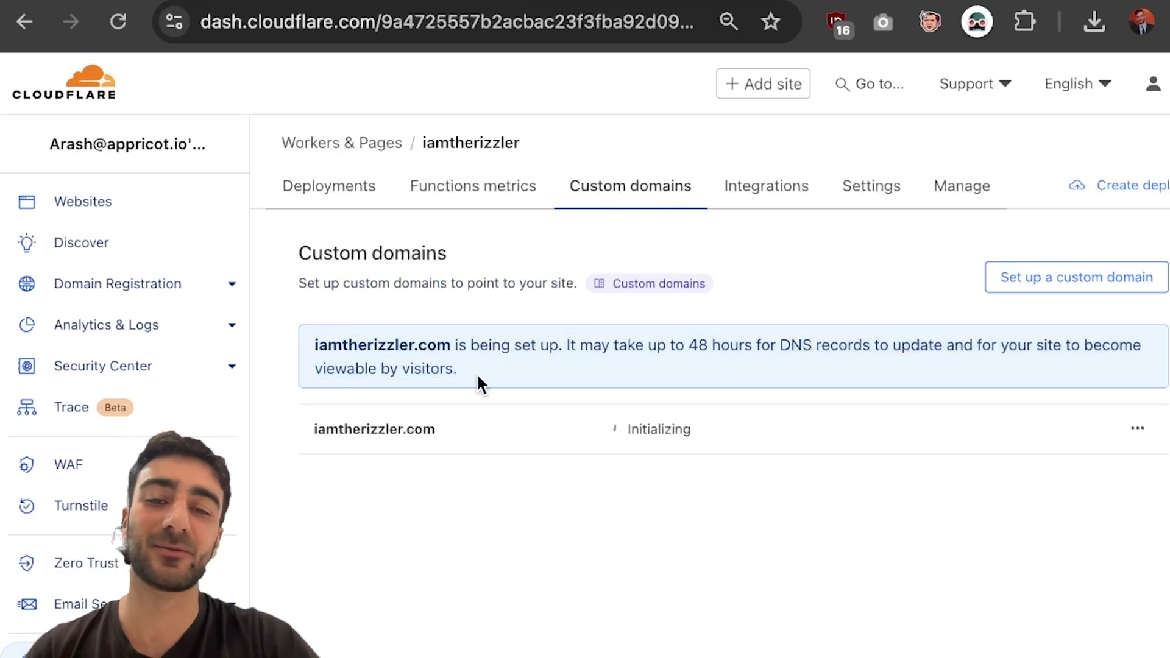
Copy the iamtherizzler.pages.dev address from Workers & Pages and load it in a new tab
{"action": "left_click", "coordinate": [345, 145]}
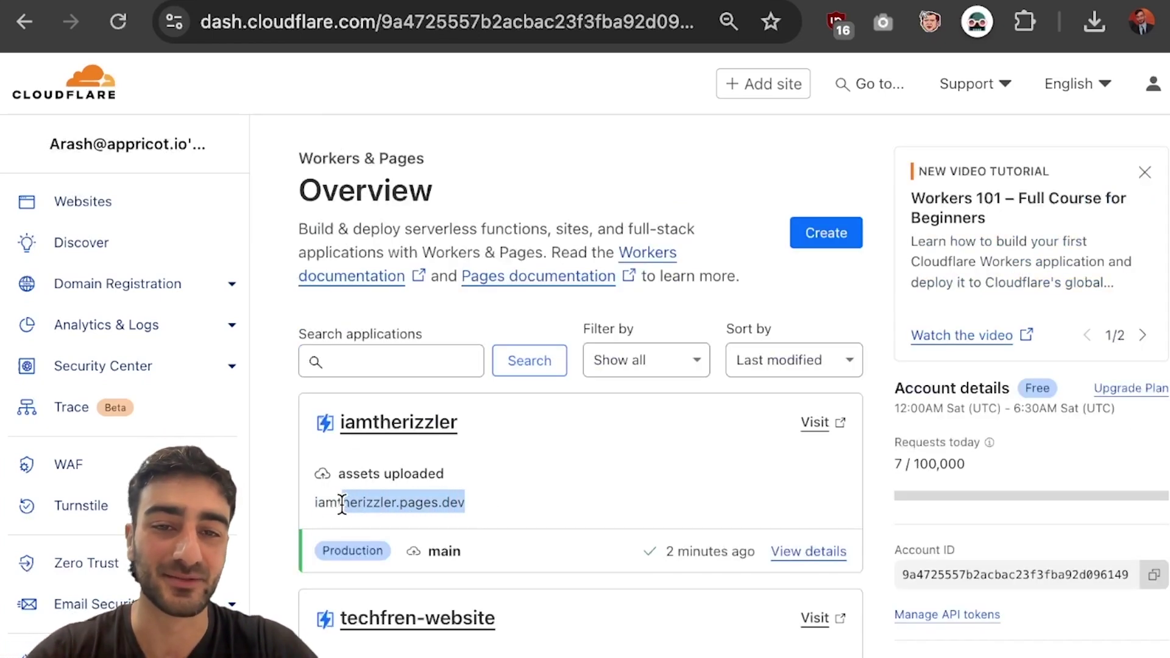
{"action": "key", "text": "ctrl+c"}
{"action": "key", "text": "ctrl+t"}
{"action": "key", "text": "ctrl+v"}
{"action": "key", "text": "Return"}
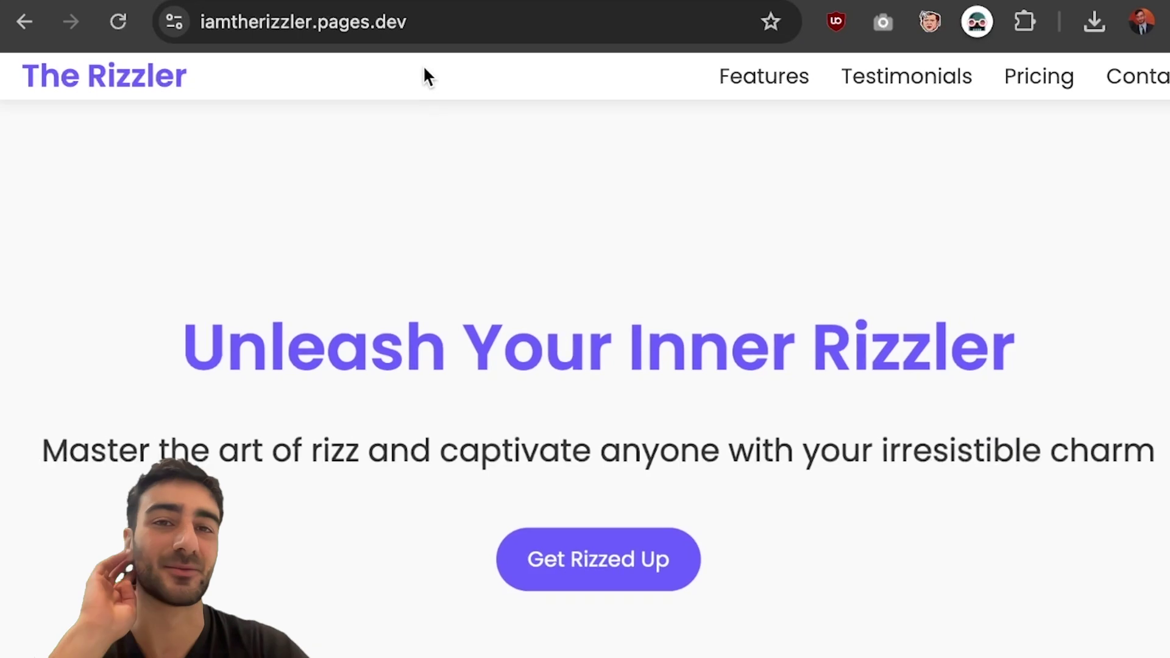
{"action": "left_click", "coordinate": [439, 22]}
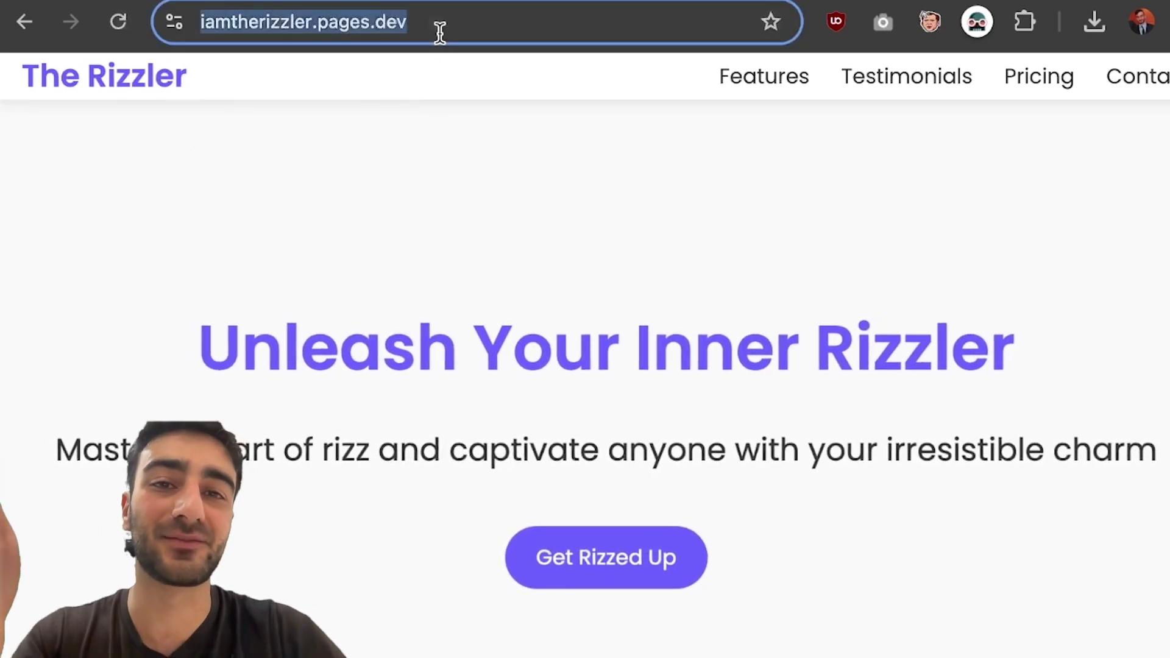
{"action": "left_click", "coordinate": [296, 276]}
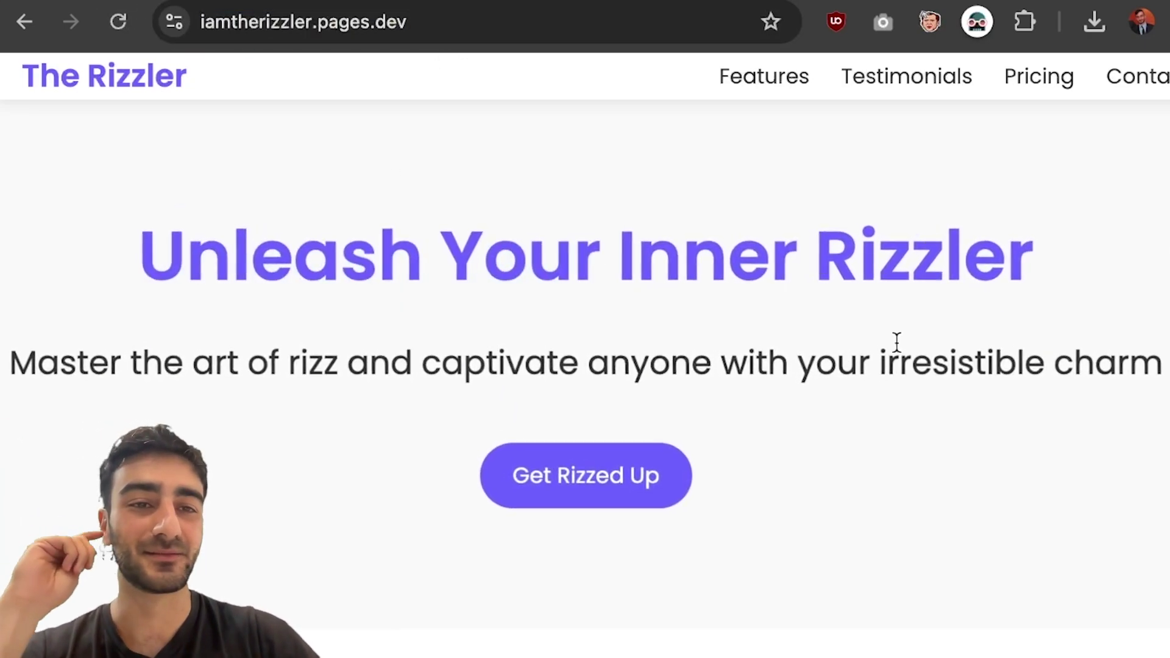
{"action": "scroll", "coordinate": [838, 338], "scroll_direction": "down", "scroll_amount": 3}
{"action": "scroll", "coordinate": [838, 339], "scroll_direction": "up", "scroll_amount": 5}
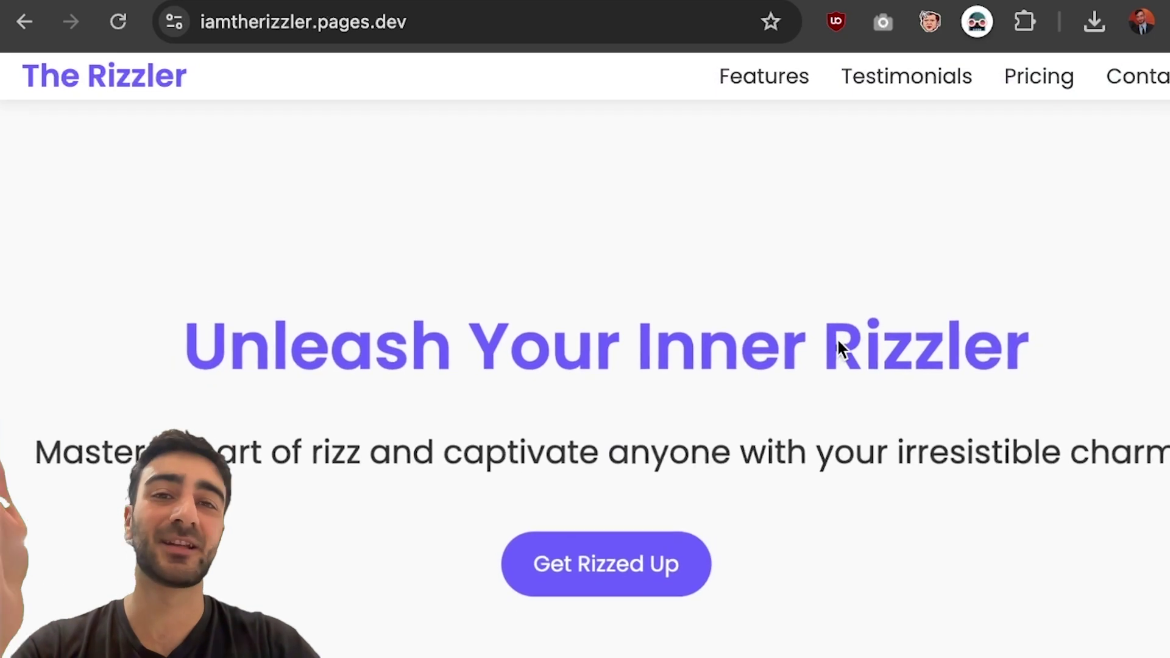
{"action": "left_click", "coordinate": [499, 29]}
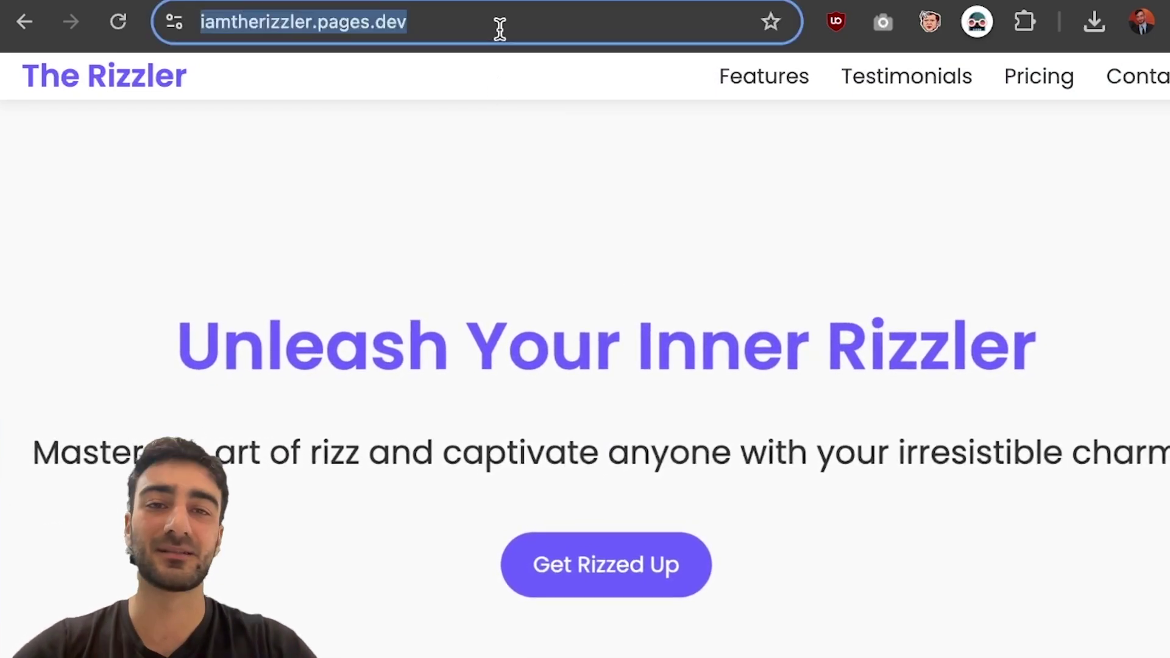
Change the address to iamtherizzler.com, load it and scroll to the winged Rizzler illustration
{"action": "mouse_move", "coordinate": [500, 28]}
{"action": "left_mouse_down"}
{"action": "mouse_move", "coordinate": [348, 27]}
{"action": "mouse_move", "coordinate": [374, 29]}
{"action": "left_mouse_up"}
{"action": "type", "text": ".com"}
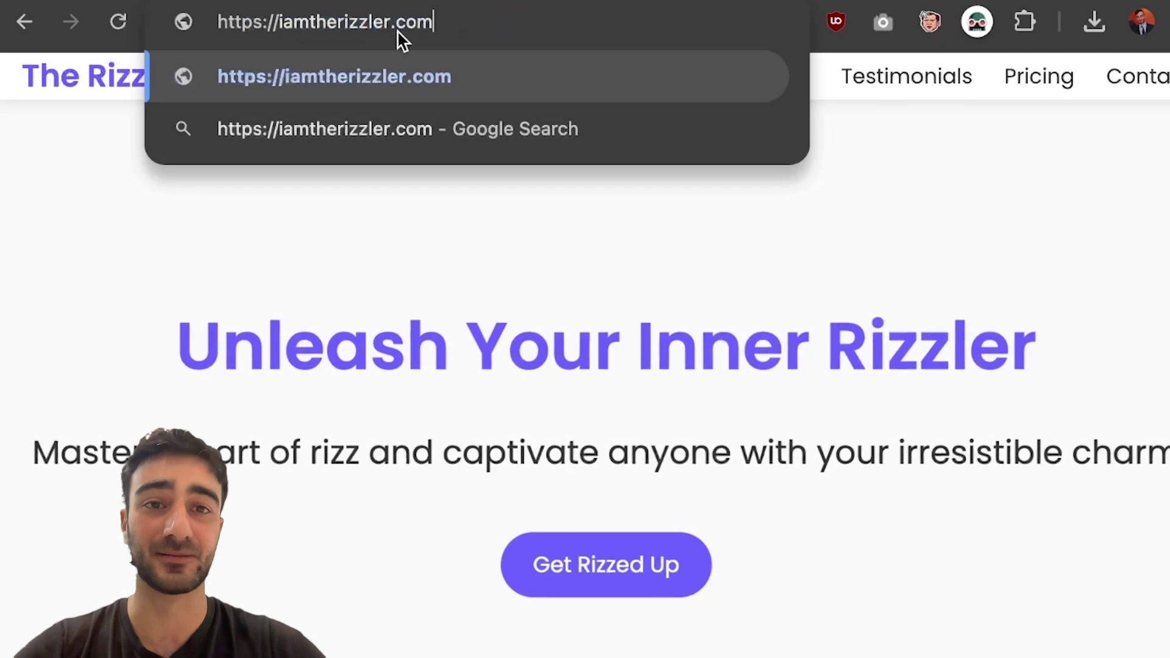
{"action": "key", "text": "Return"}
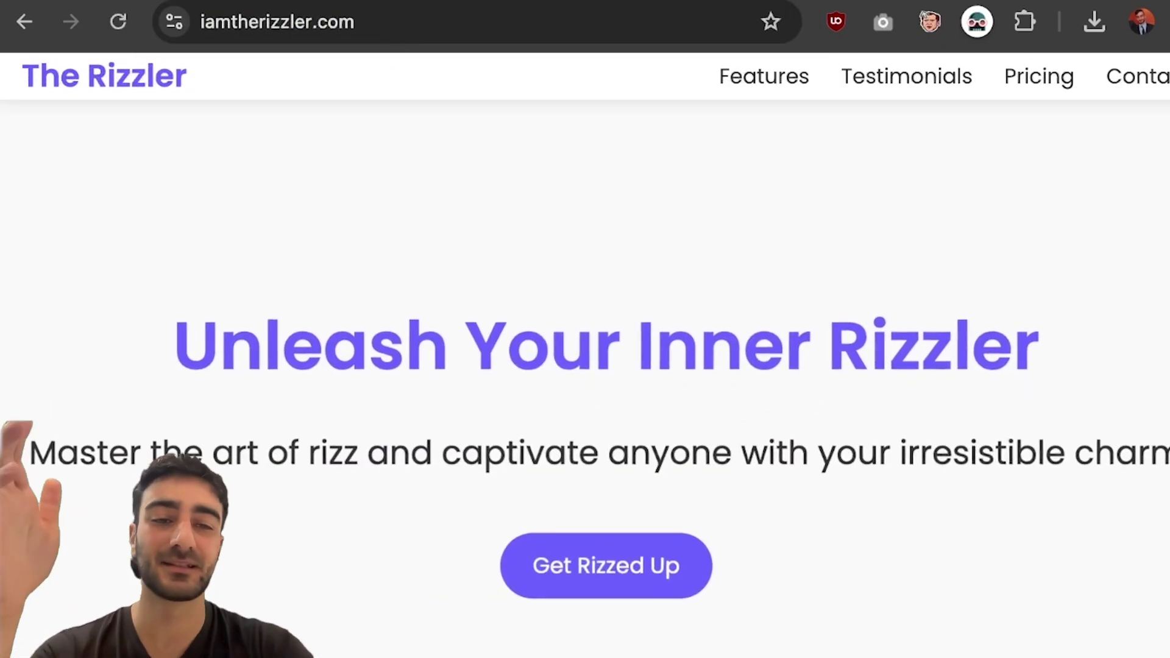
{"action": "scroll", "coordinate": [1030, 647], "scroll_direction": "down", "scroll_amount": 5}
{"action": "scroll", "coordinate": [1031, 648], "scroll_direction": "down", "scroll_amount": 2}
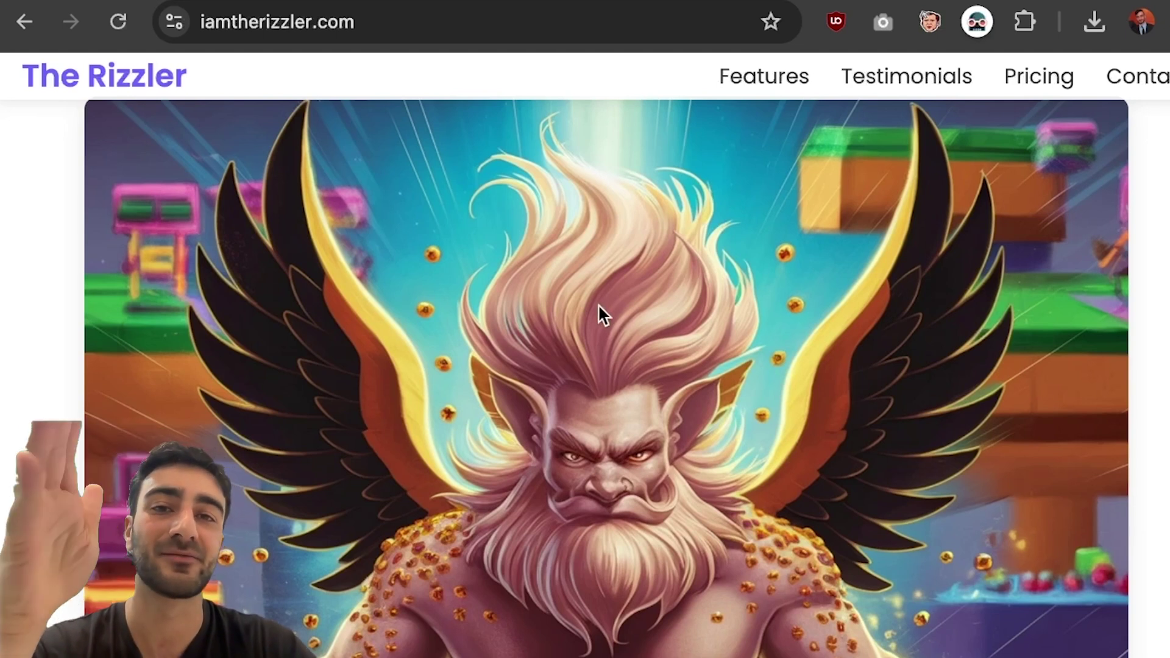
{"action": "left_click", "coordinate": [456, 34]}
{"action": "left_click", "coordinate": [1149, 371]}
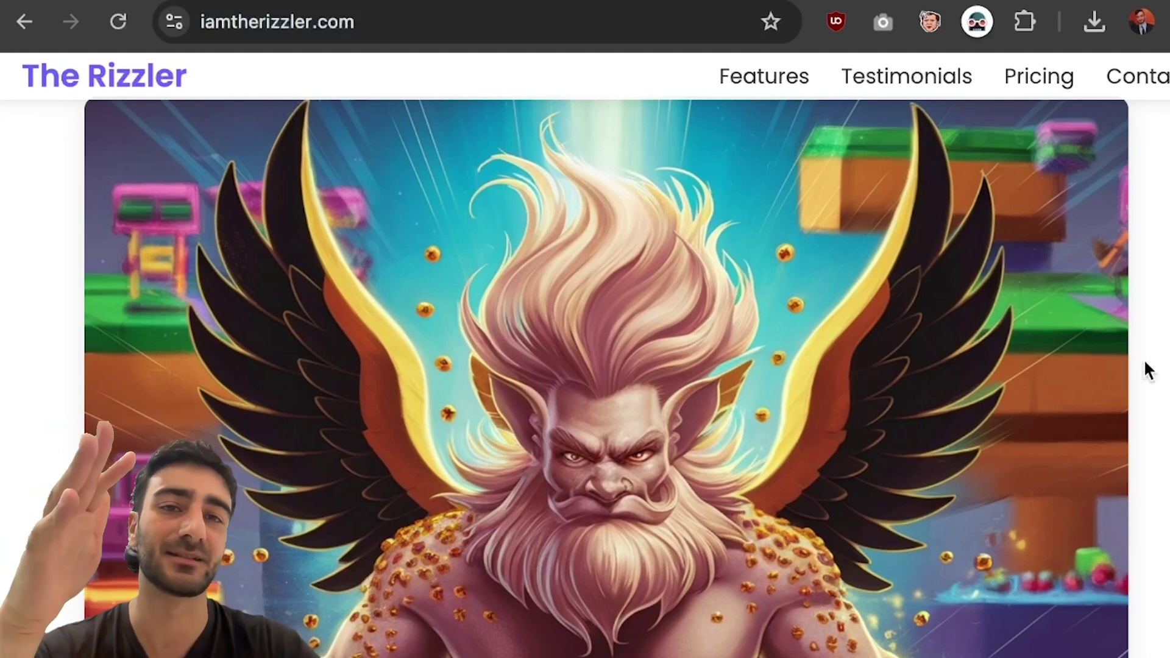